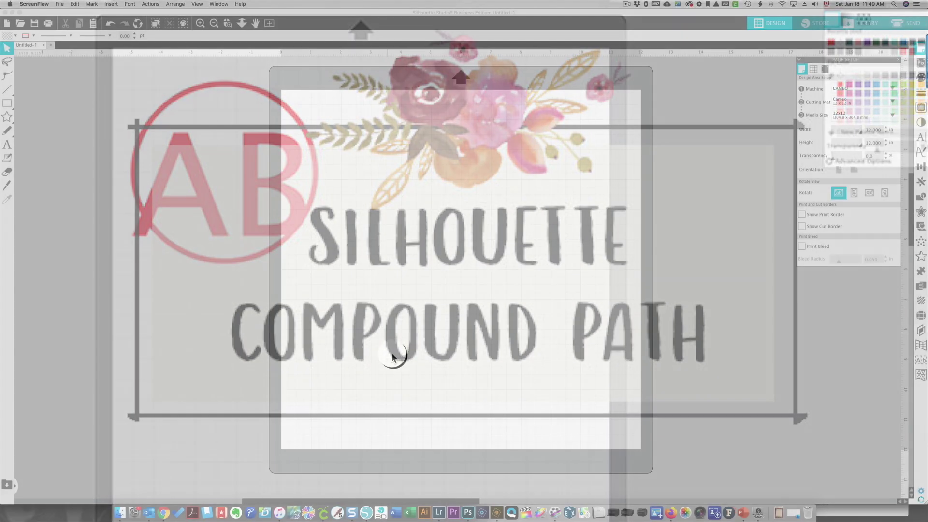
- Draw a large rectangle on the left side of the mat
click(392, 358)
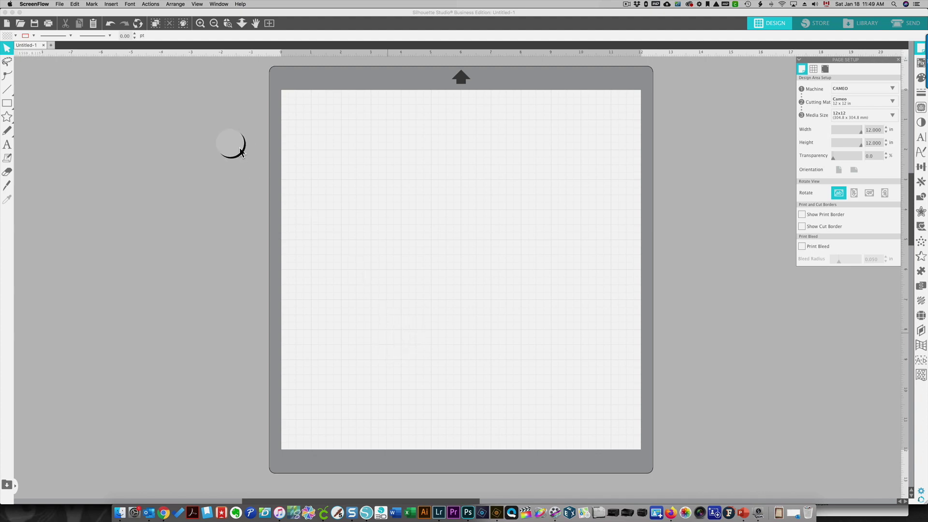
click(8, 105)
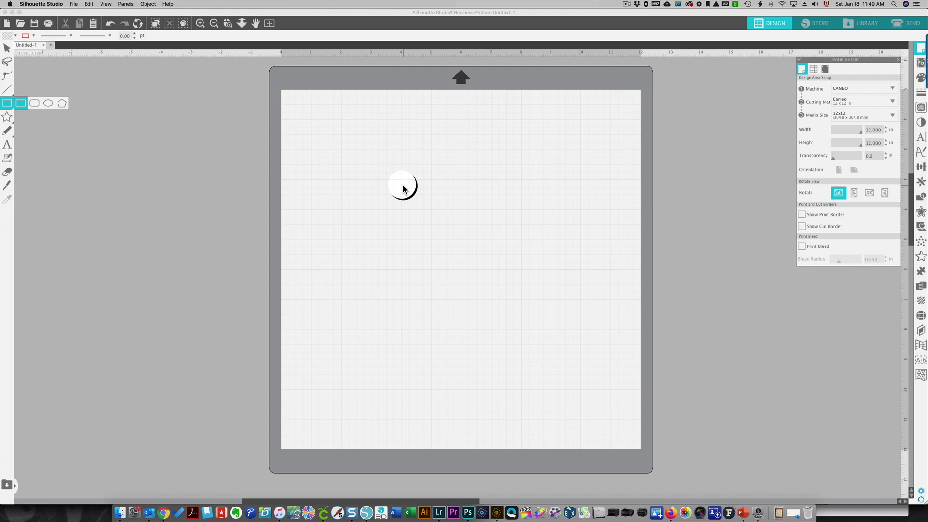
drag(356, 167, 437, 258)
drag(486, 176, 563, 240)
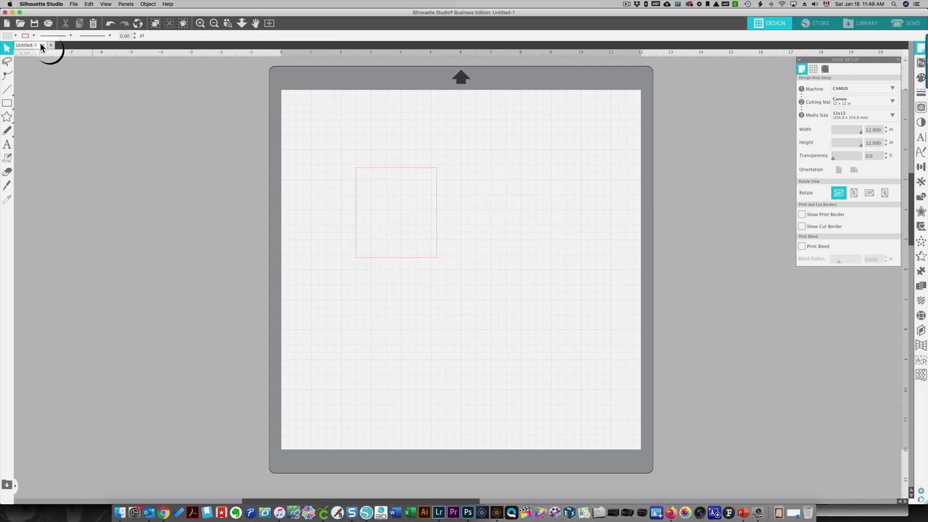
- Draw a smaller rectangle, about 1.925 x 1.782 in, to its right
click(5, 114)
click(6, 103)
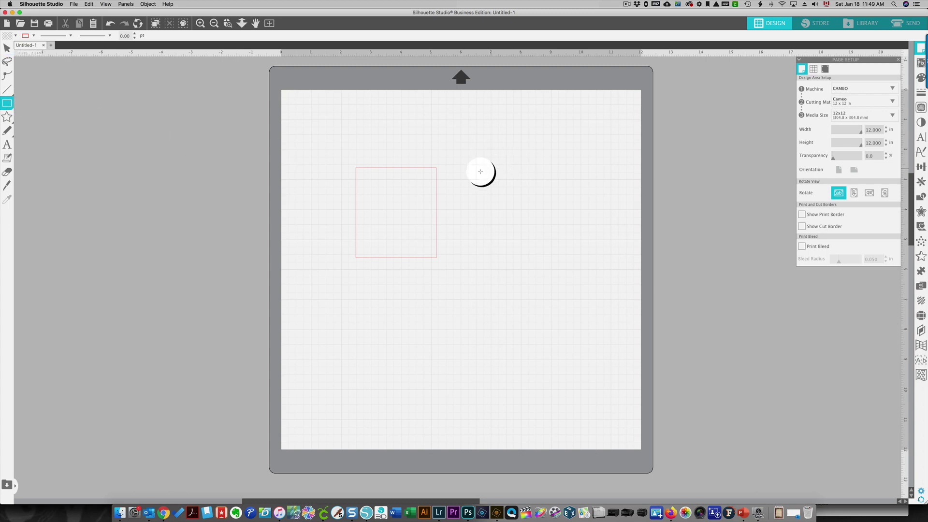
mouse_move(471, 173)
mouse_down()
mouse_move(481, 196)
mouse_move(556, 256)
mouse_move(531, 229)
mouse_up()
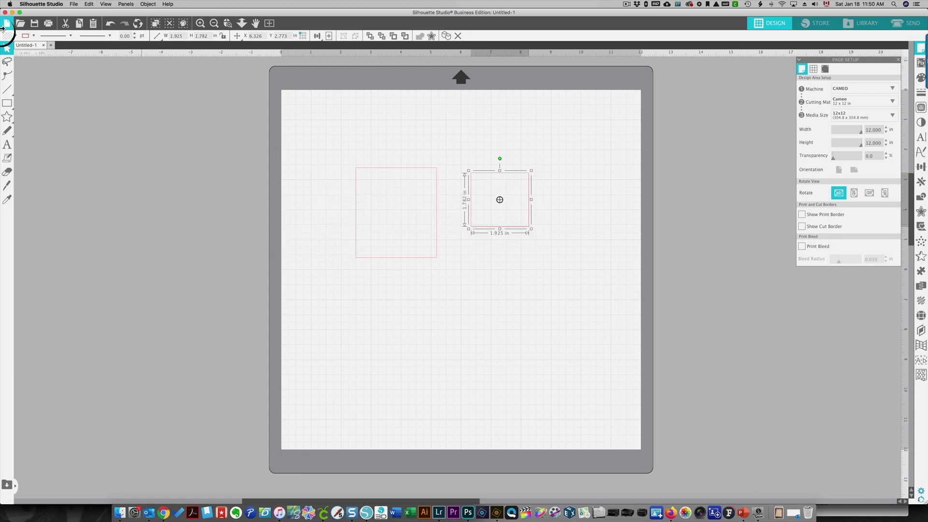
- Move the small rectangle down and right, level with the large one's bottom edge
click(472, 279)
click(476, 226)
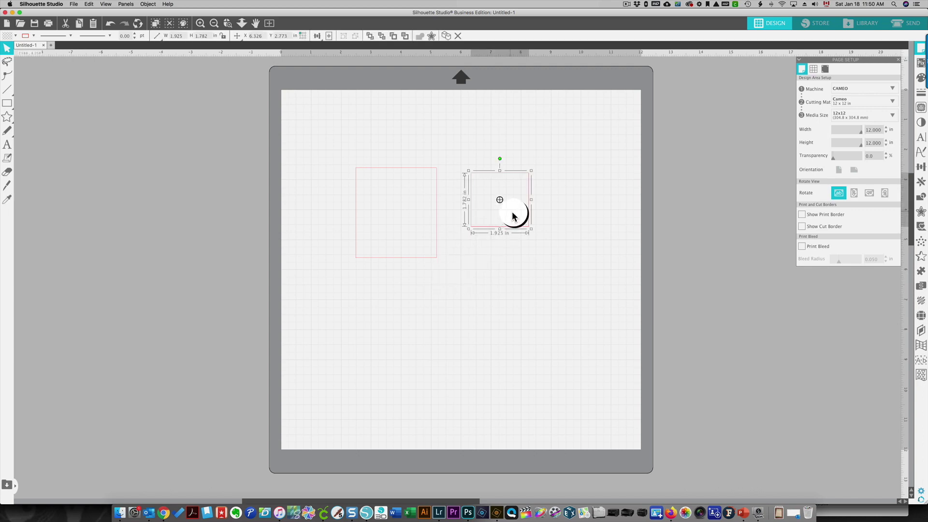
click(515, 227)
drag(514, 227, 533, 279)
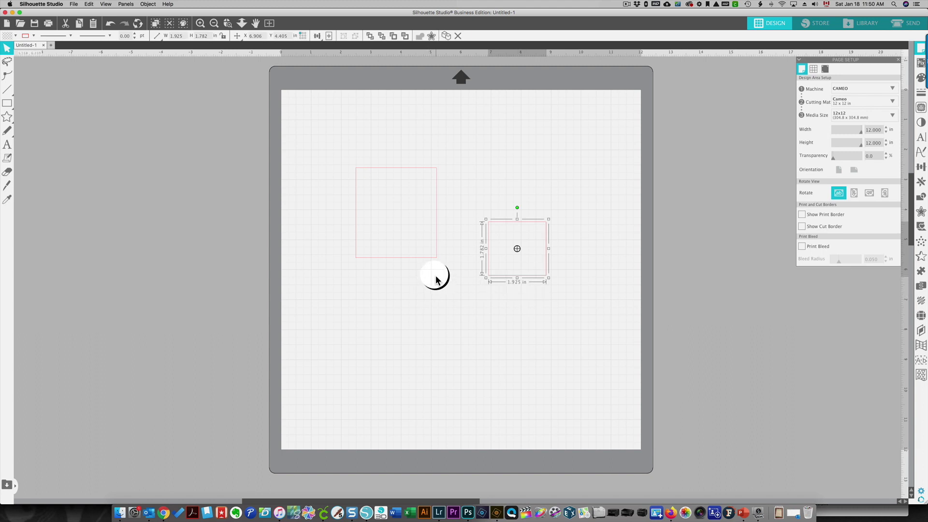
- Shift both rectangles together slightly up and to the left
shift+click(405, 263)
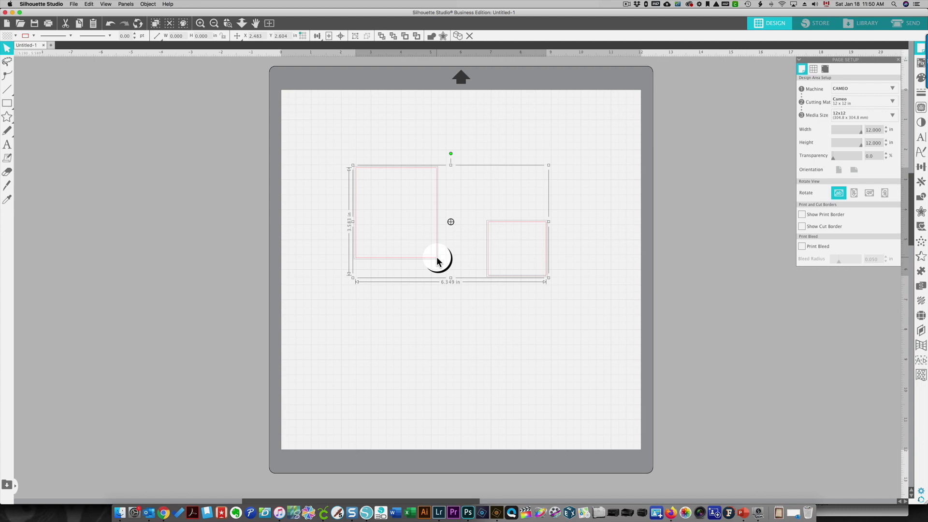
drag(437, 260, 420, 245)
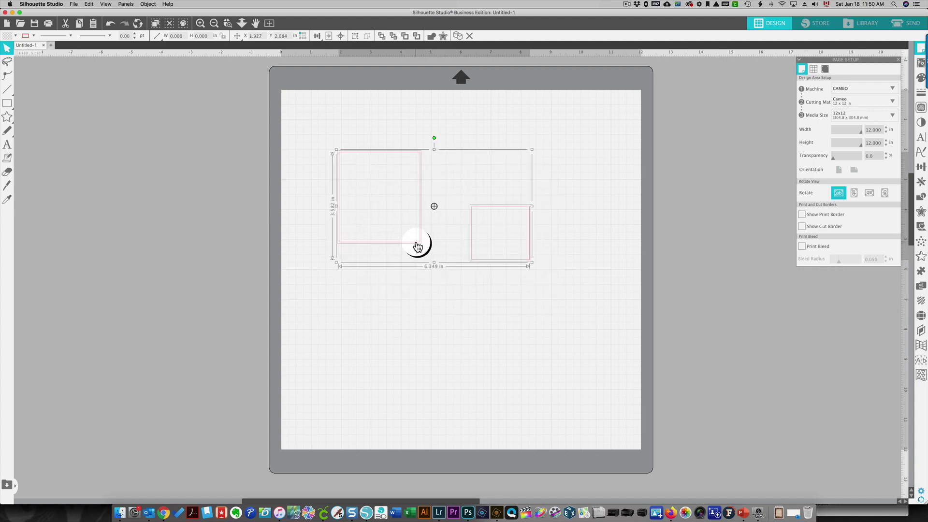
click(412, 236)
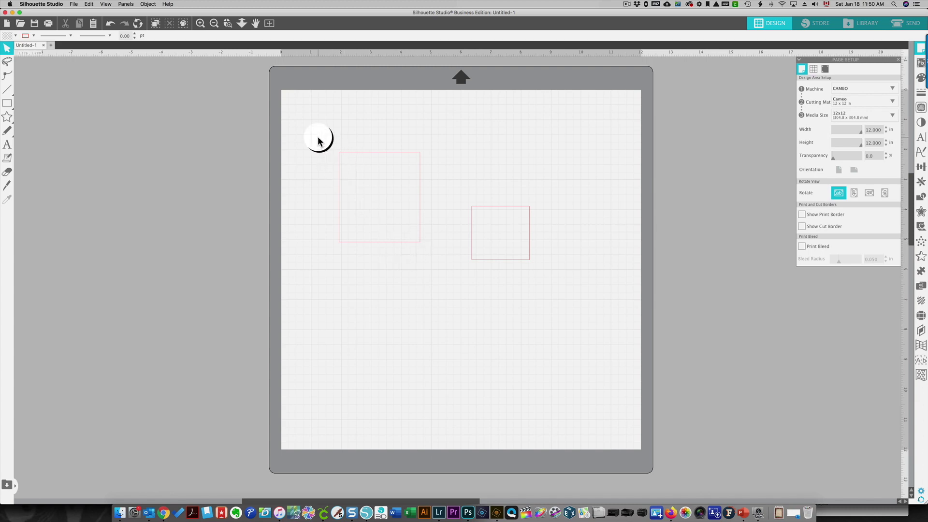
- Shift both rectangles left and down to X 1.021 in, Y 2.447 in
drag(315, 131, 564, 295)
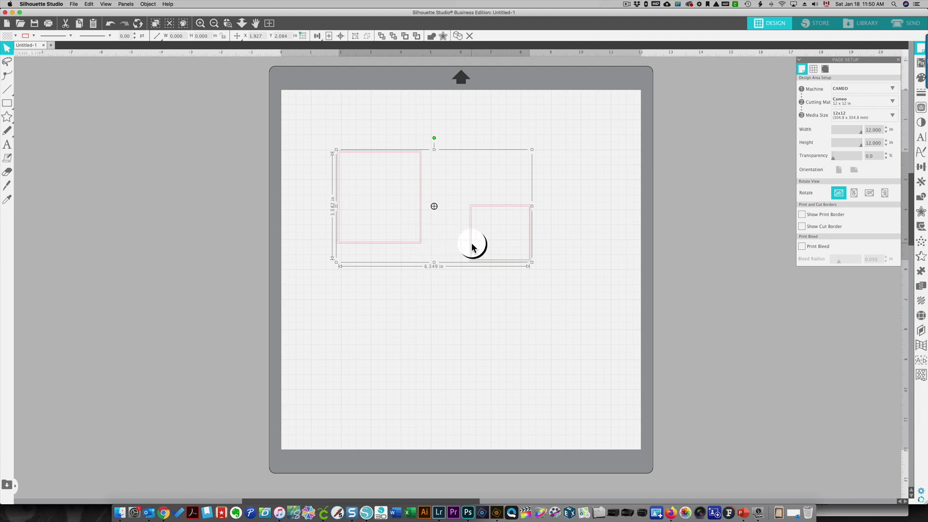
drag(477, 248, 445, 258)
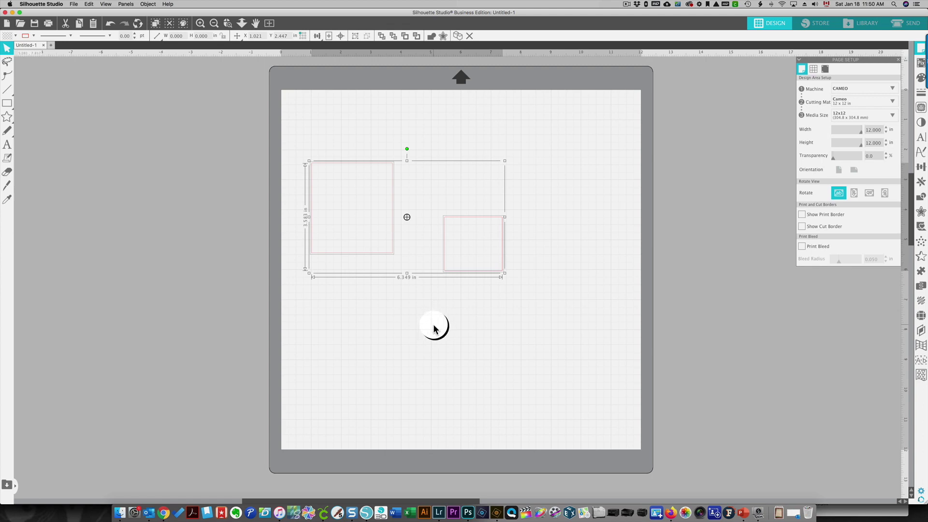
click(420, 318)
drag(296, 145, 529, 283)
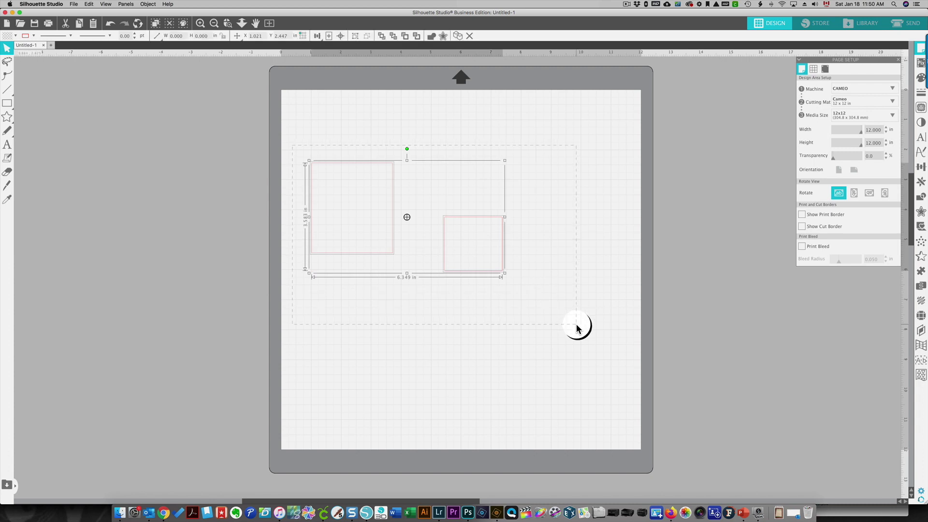
- Group the two rectangles into a single object
right_click(445, 261)
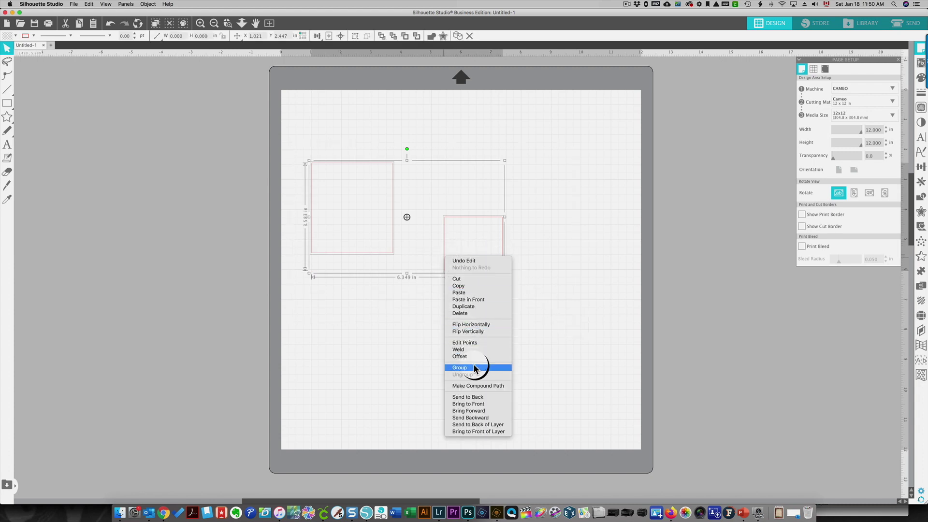
click(432, 374)
click(413, 325)
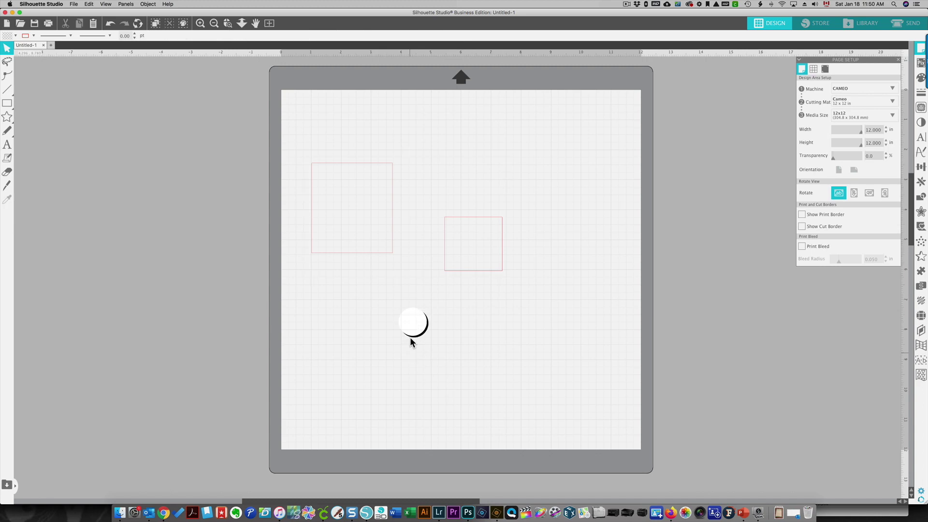
click(394, 253)
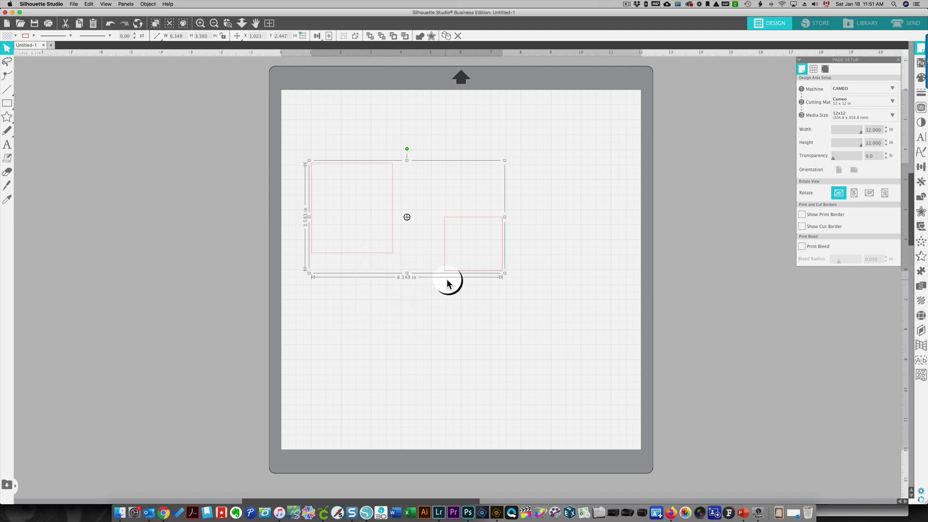
- Move the rectangle group up and right to X 1.825 in, Y 1.340 in
drag(456, 274, 447, 228)
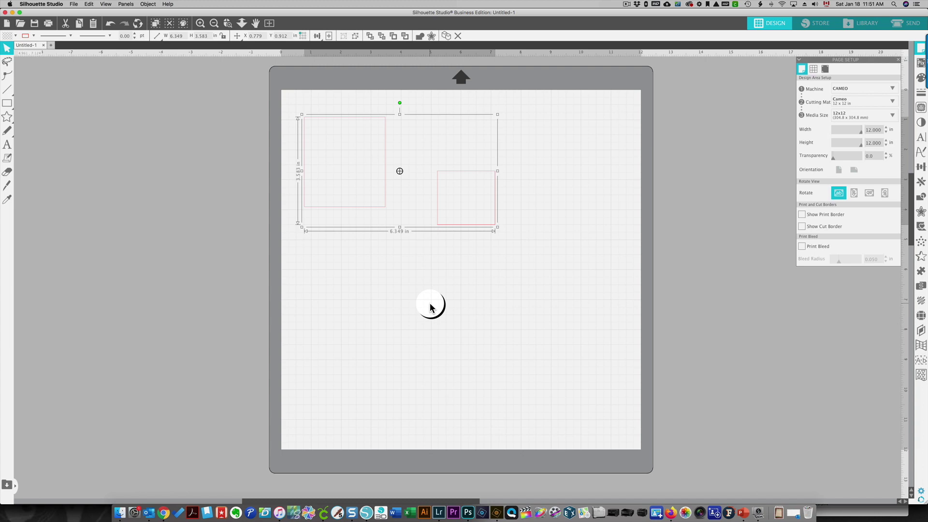
drag(447, 226, 464, 270)
click(408, 356)
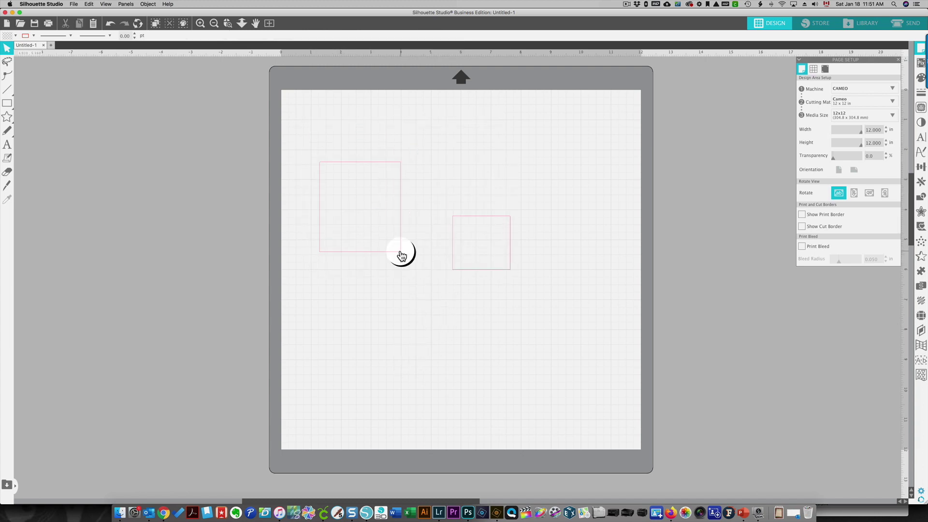
click(401, 255)
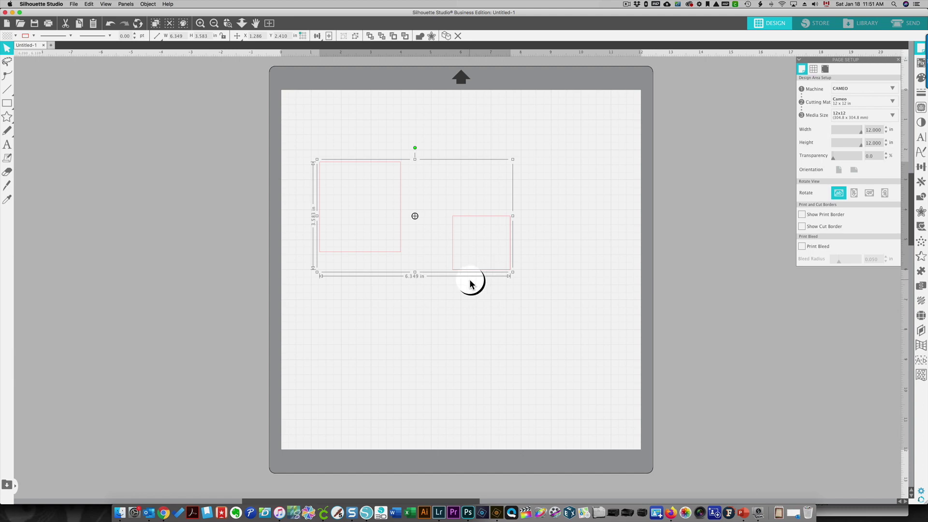
click(448, 326)
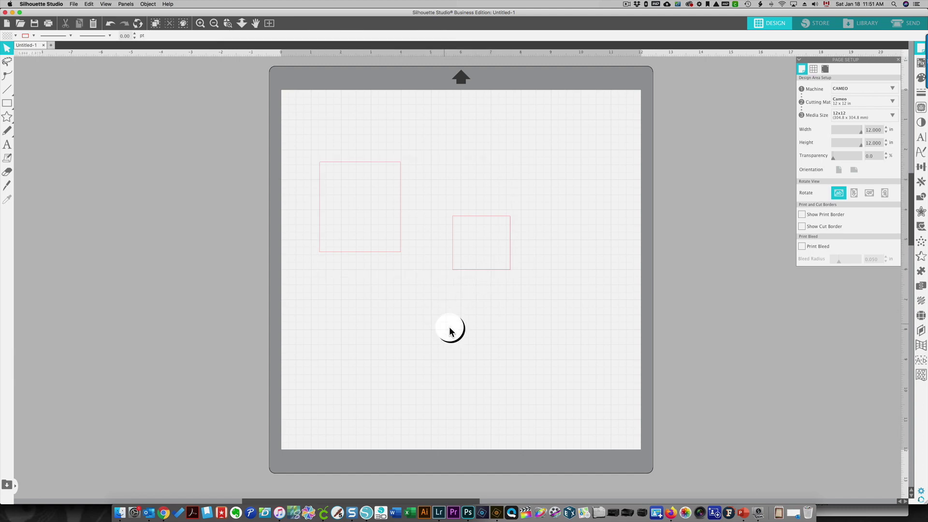
click(470, 270)
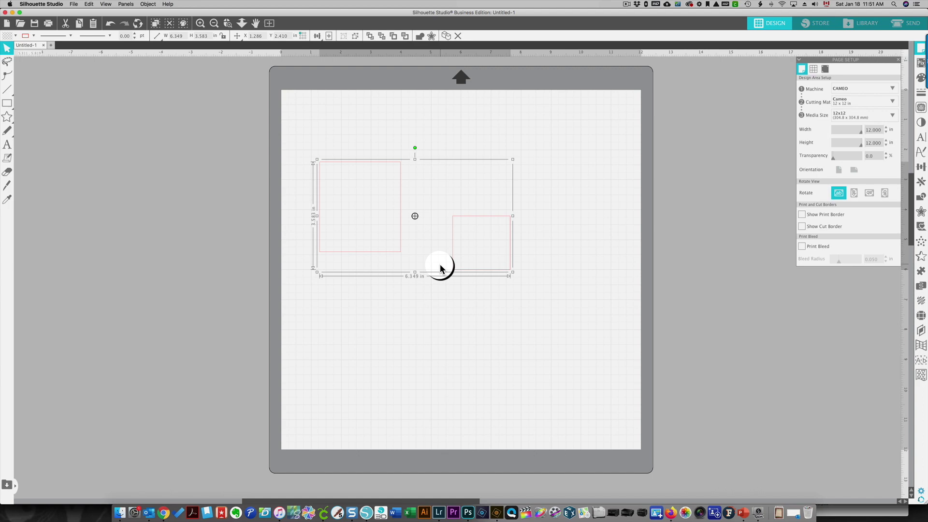
drag(453, 264, 464, 238)
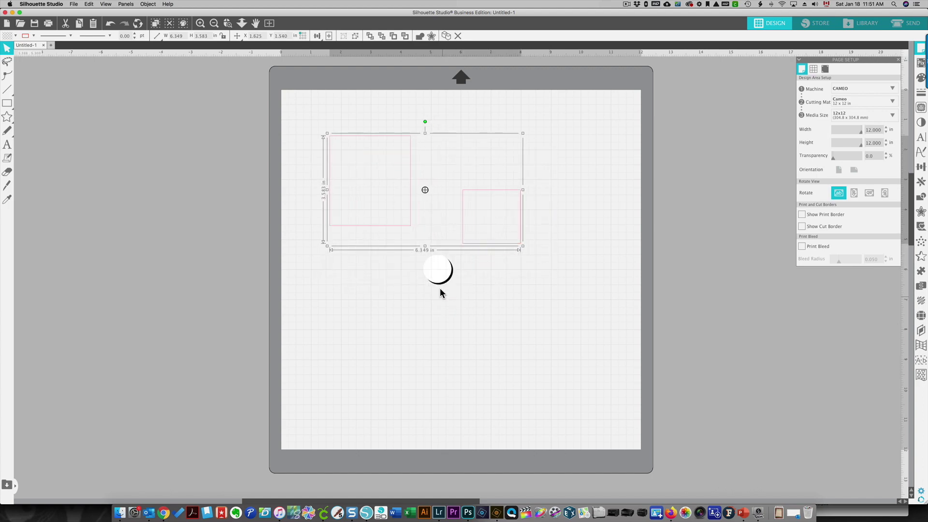
- Ungroup the rectangles so each can be selected separately
right_click(464, 224)
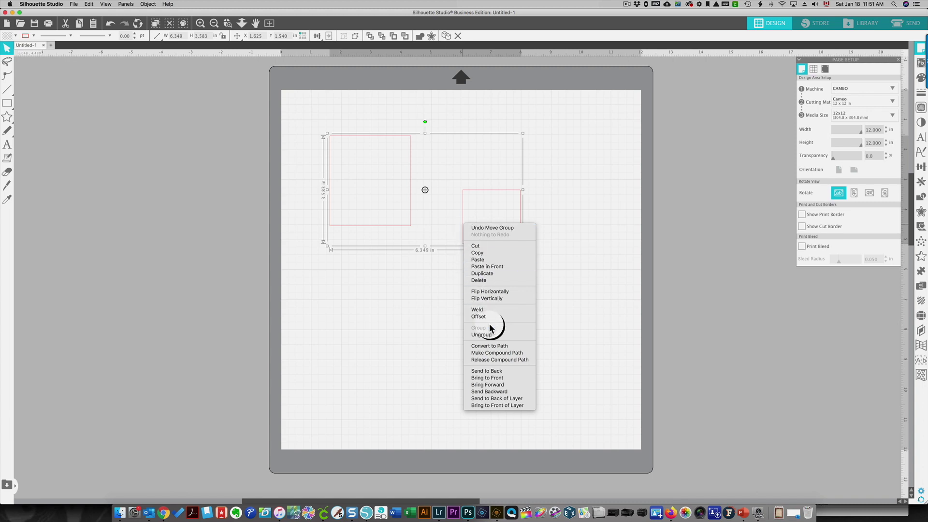
click(406, 355)
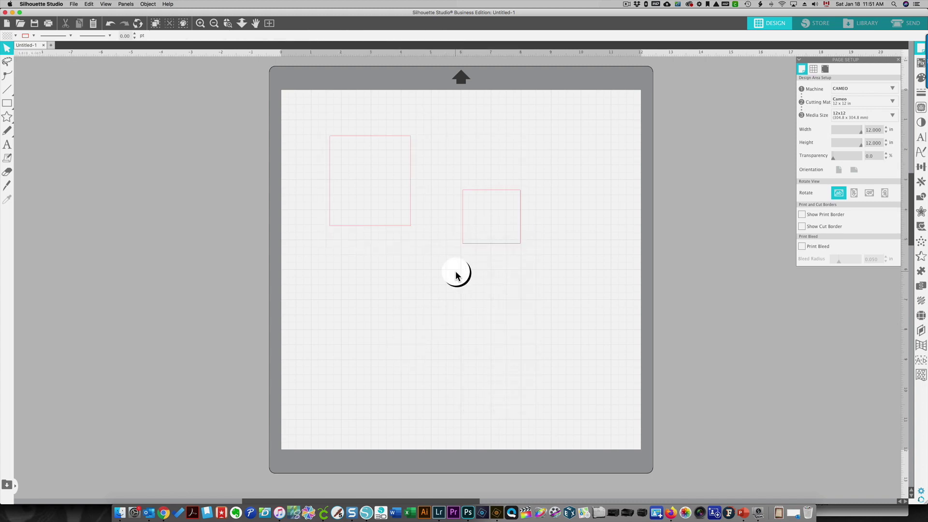
click(484, 247)
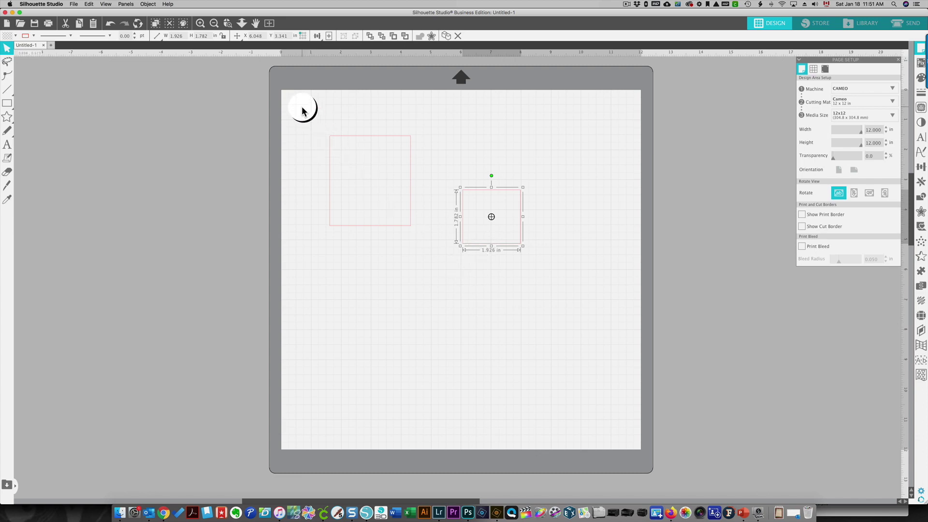
- Shift both rectangles slightly right, to about X 1.709 in, Y 1.577 in
drag(304, 107, 560, 263)
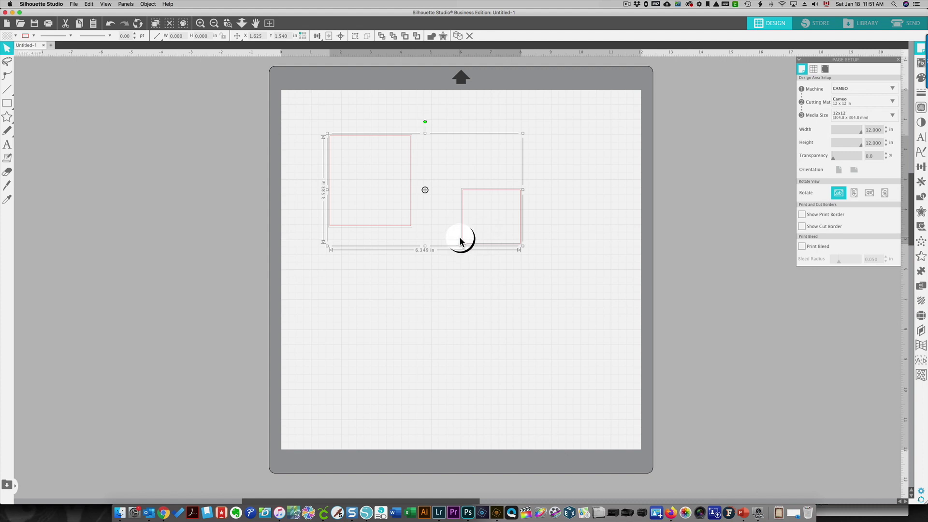
drag(469, 247, 489, 242)
click(464, 375)
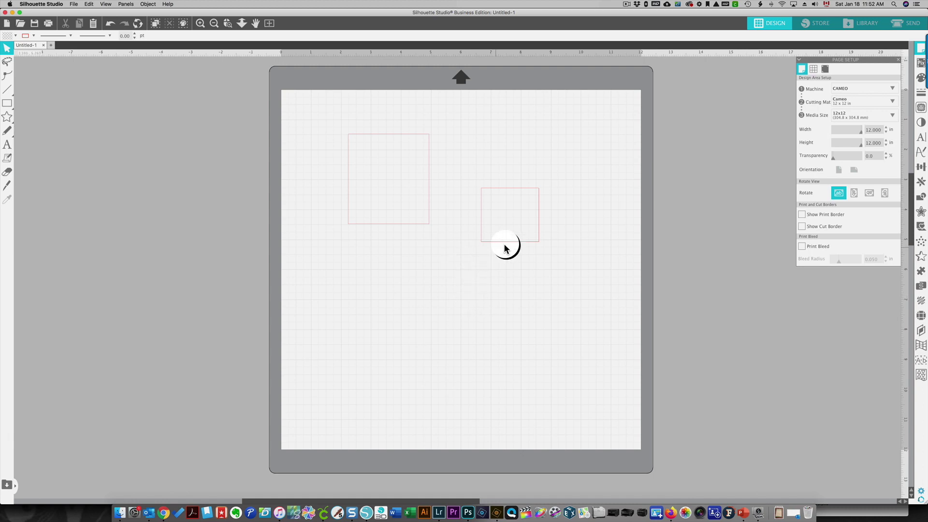
- Drag the small rectangle inside the large one, nested near its centre
drag(509, 246, 387, 206)
click(389, 216)
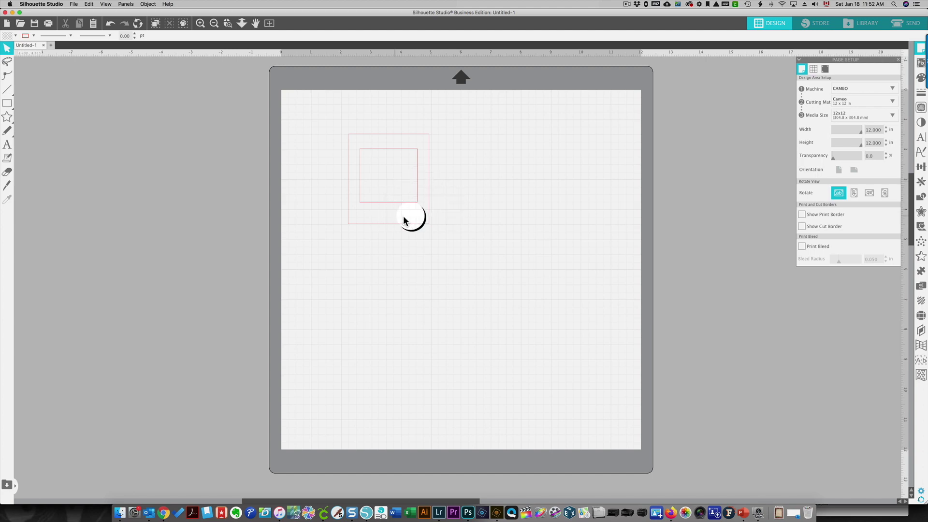
- Fill the outer square red and move it aside to the right
click(922, 79)
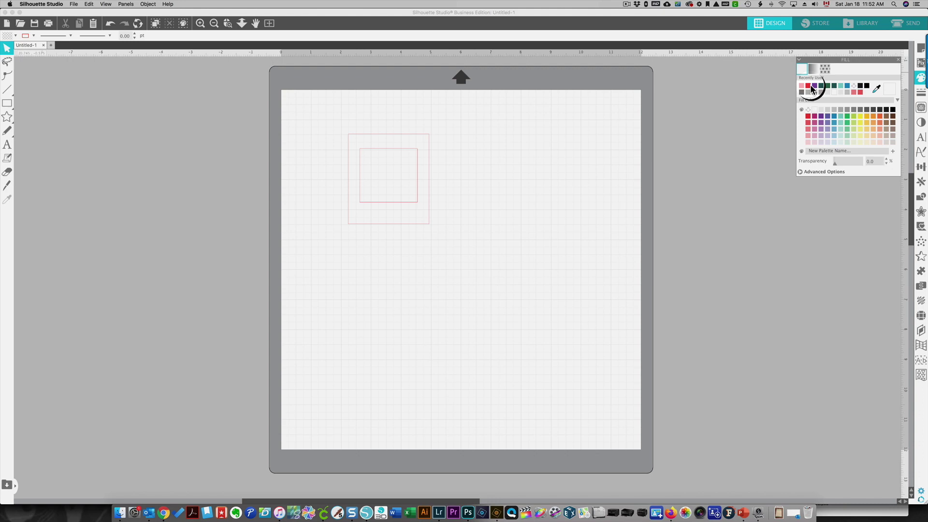
click(811, 87)
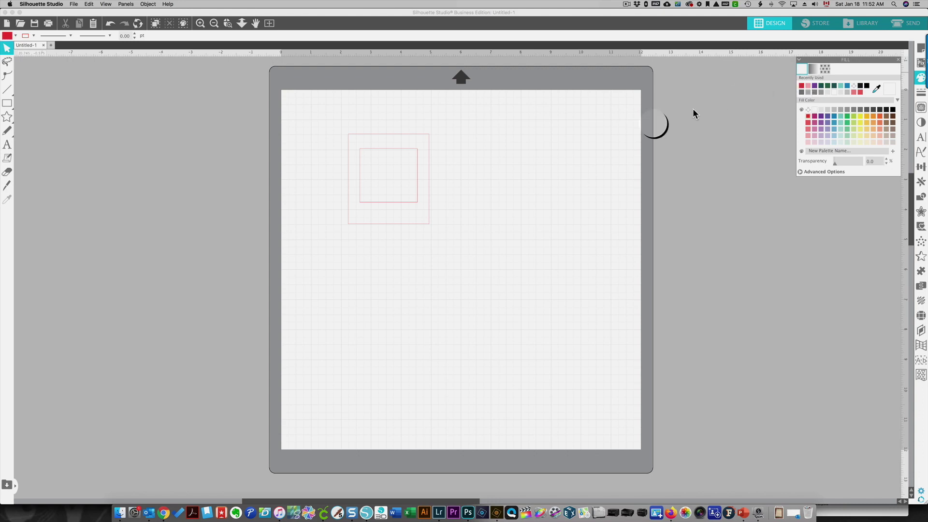
click(426, 225)
click(802, 86)
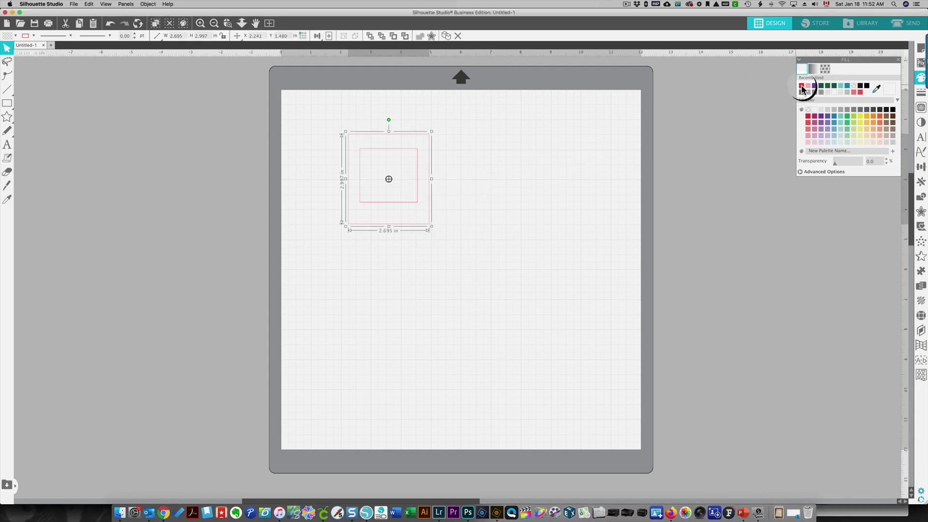
click(400, 198)
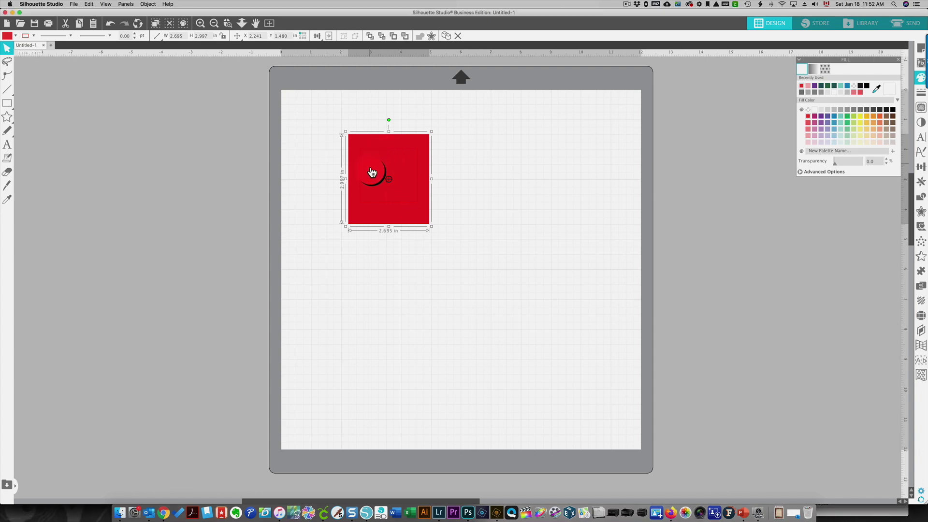
click(599, 197)
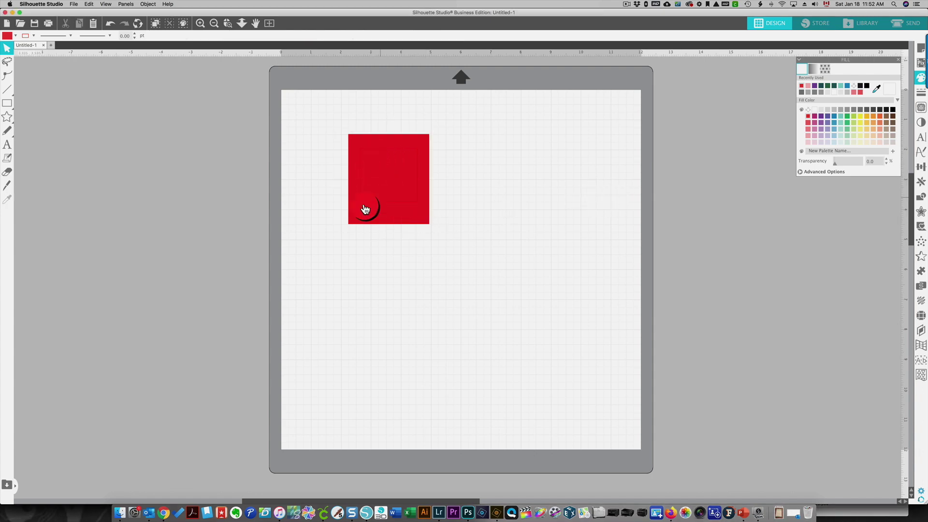
drag(365, 214, 489, 264)
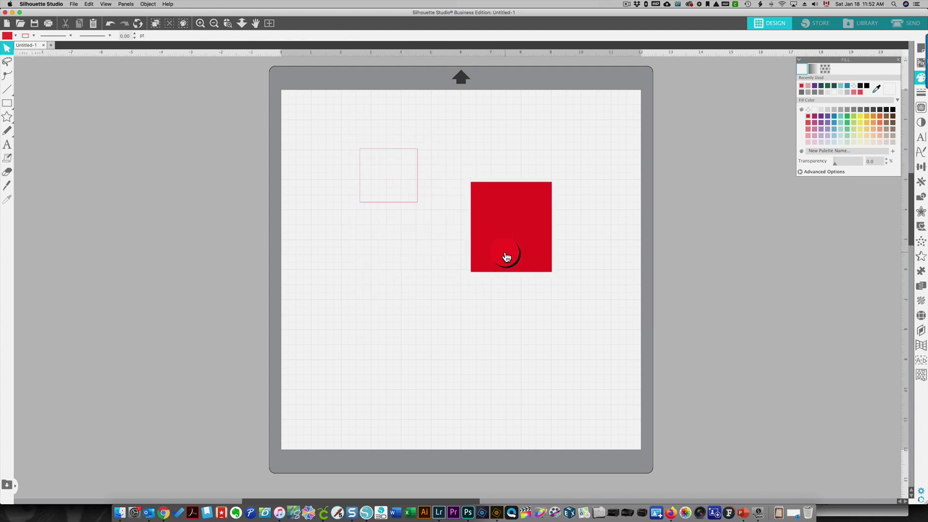
- Fill the inner square dark teal and put the red square back behind it
click(400, 203)
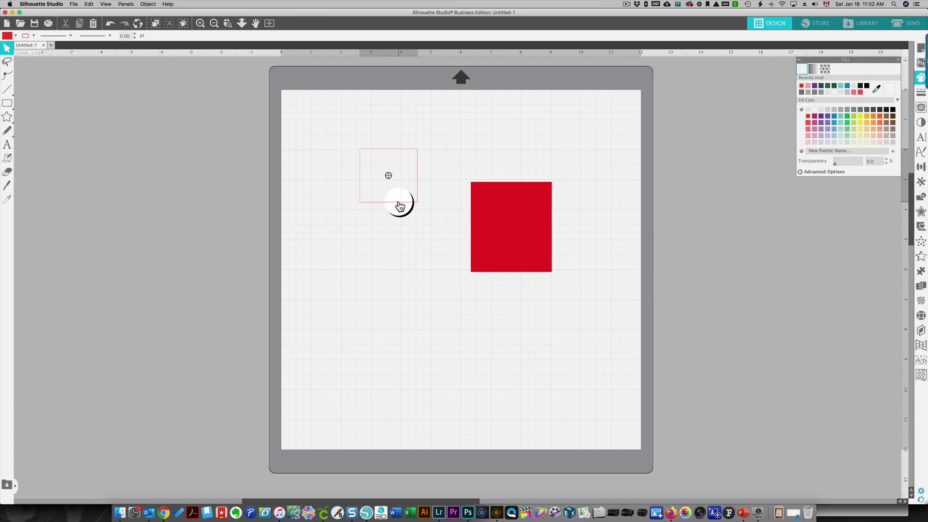
click(823, 87)
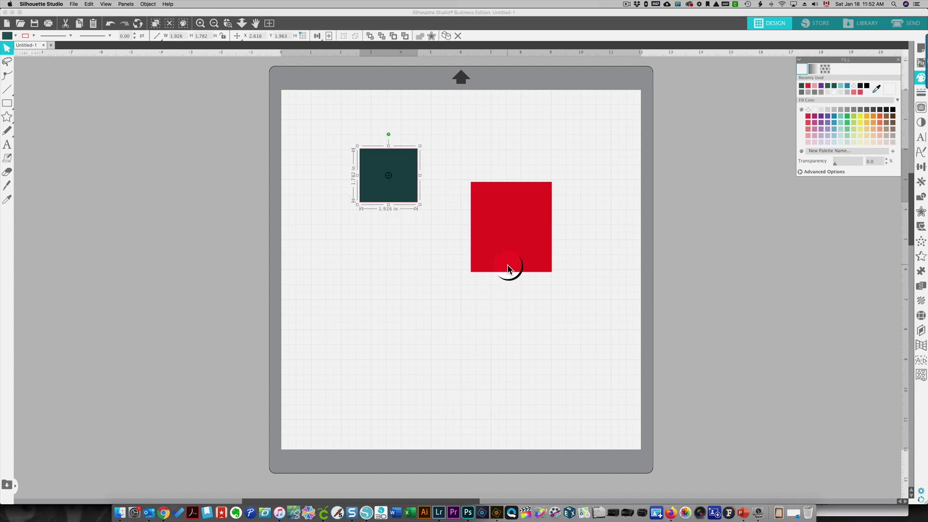
drag(509, 269, 383, 218)
- Group the red and teal squares into one object
click(398, 280)
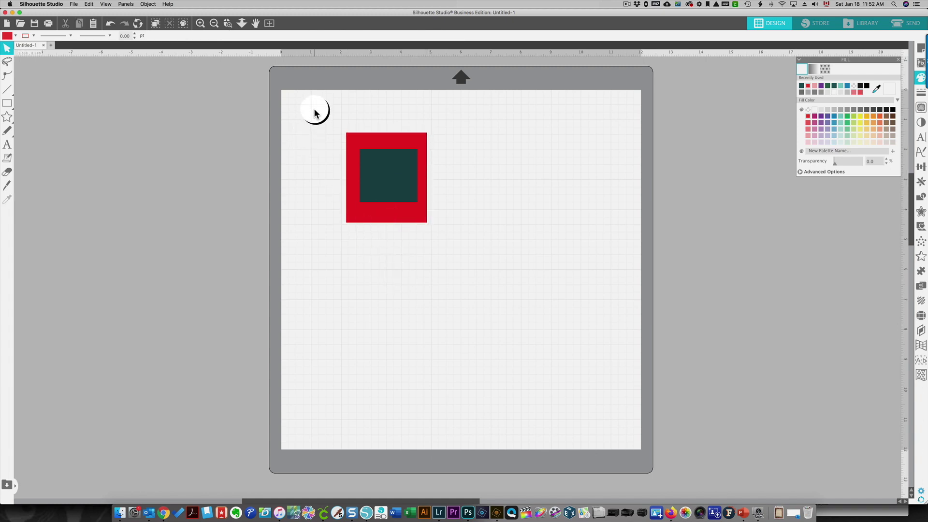
drag(315, 110, 473, 269)
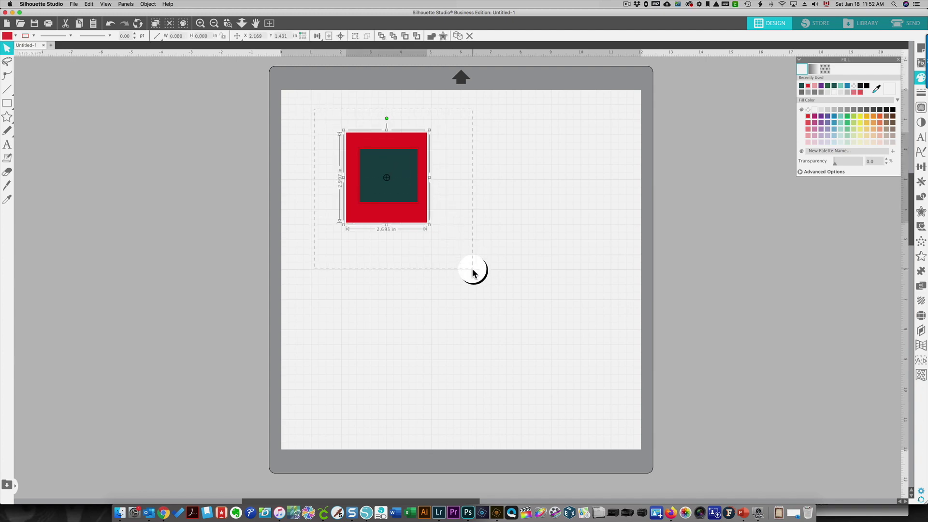
right_click(399, 190)
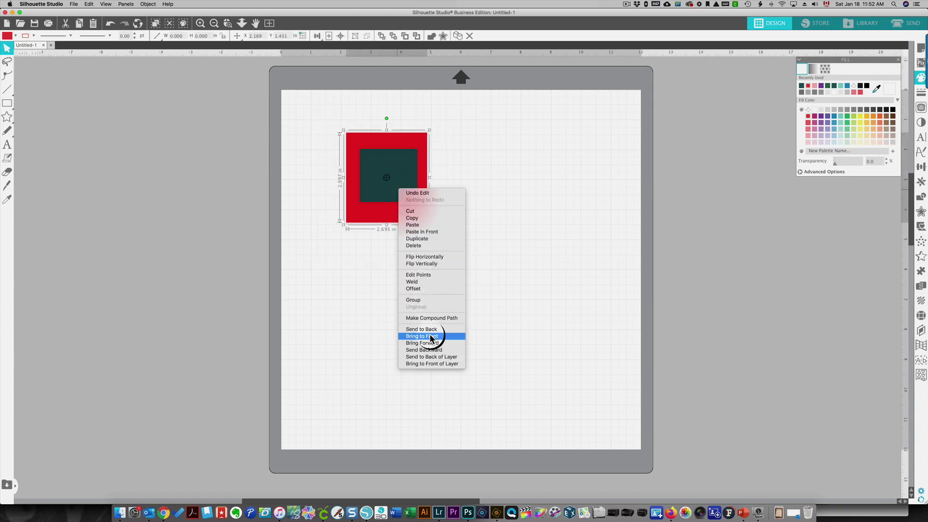
click(416, 299)
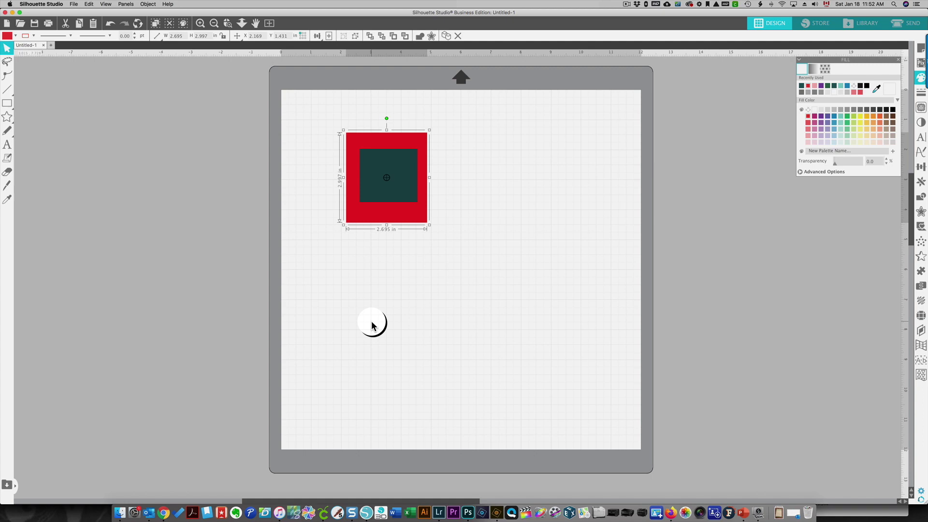
- Move the square pair toward the mat centre, to X 4.235 in, Y 2.459 in
drag(406, 207, 458, 240)
click(382, 127)
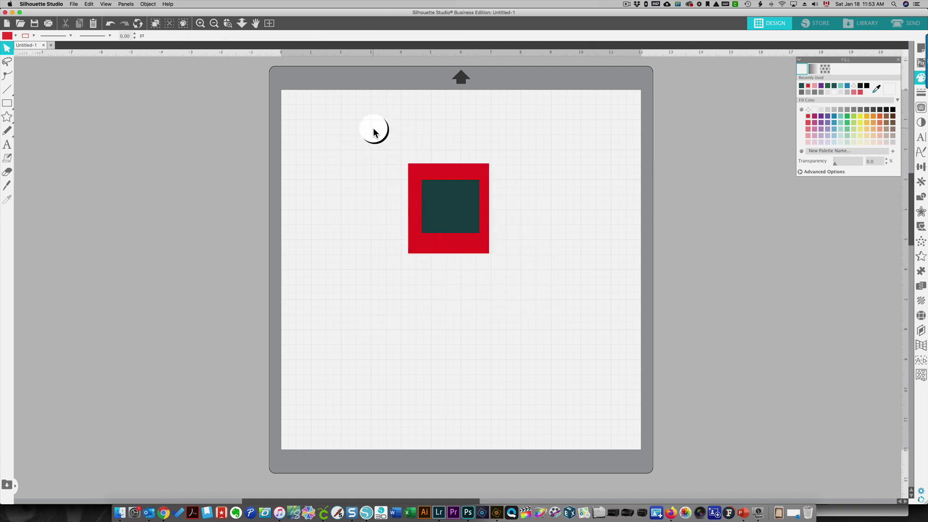
click(443, 202)
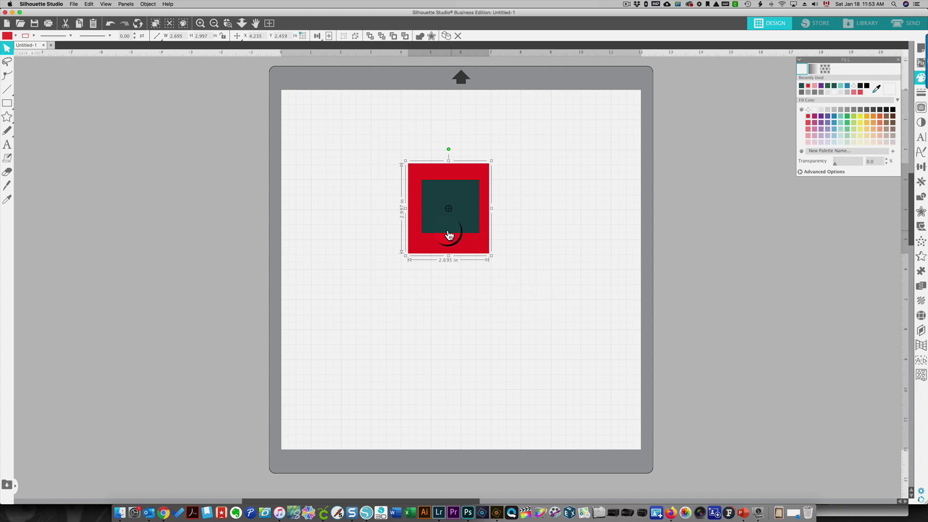
- Combine the grouped squares into a single compound path, leaving a hollow red frame
right_click(446, 248)
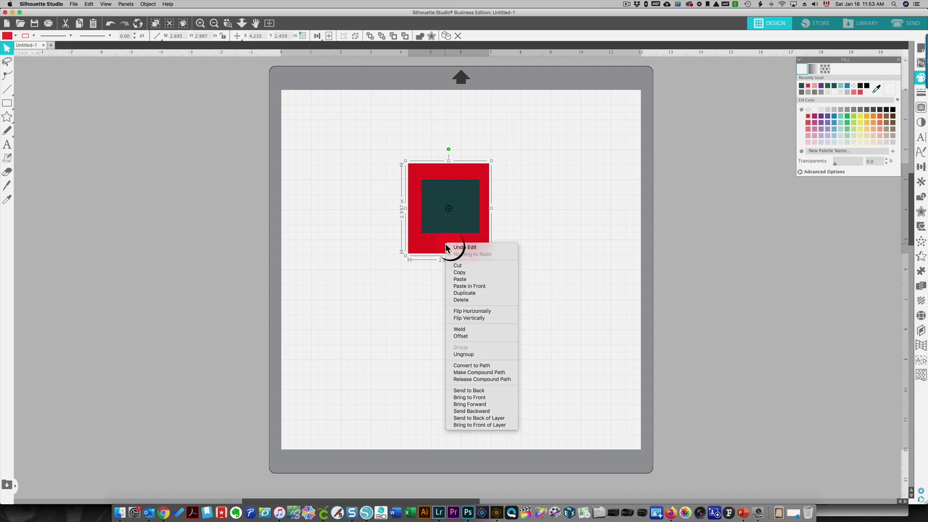
click(503, 378)
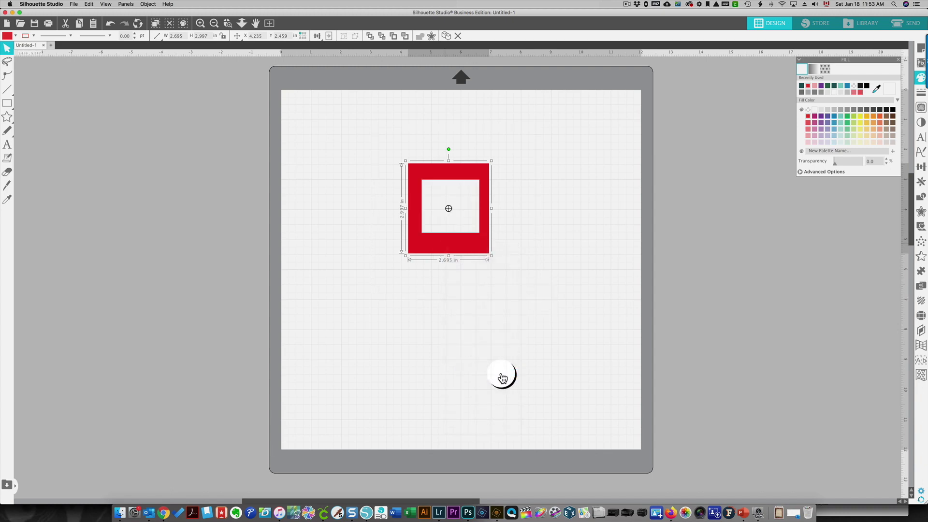
drag(452, 249, 425, 274)
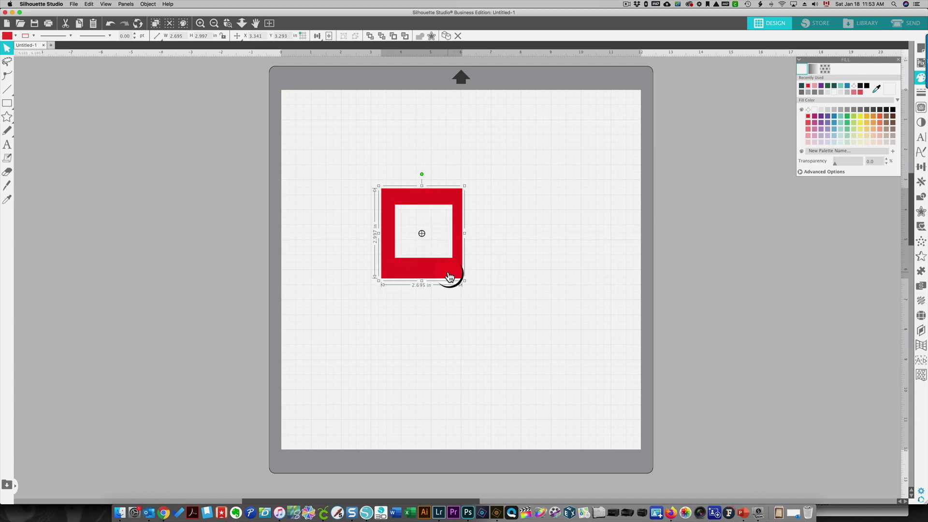
- Reposition the red frame to X 1.903 in, Y 2.072 in
drag(450, 277, 406, 246)
right_click(397, 237)
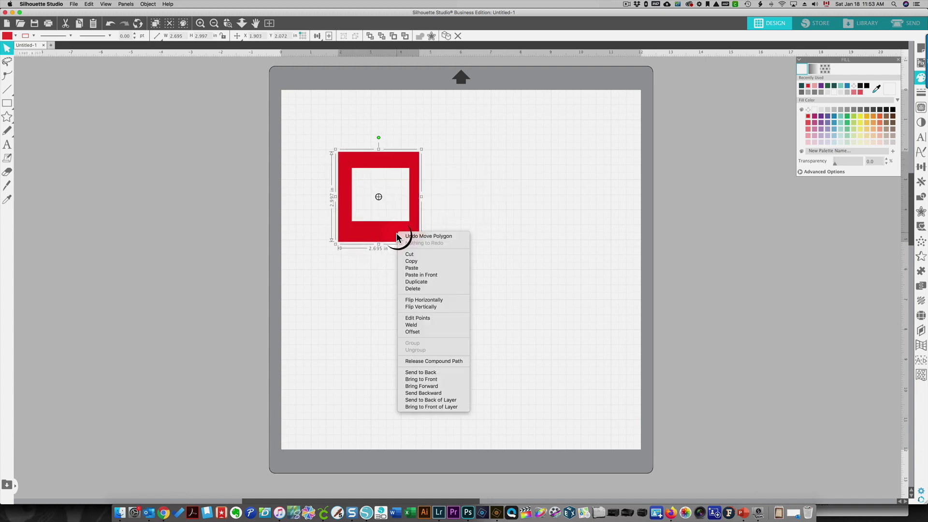
click(355, 234)
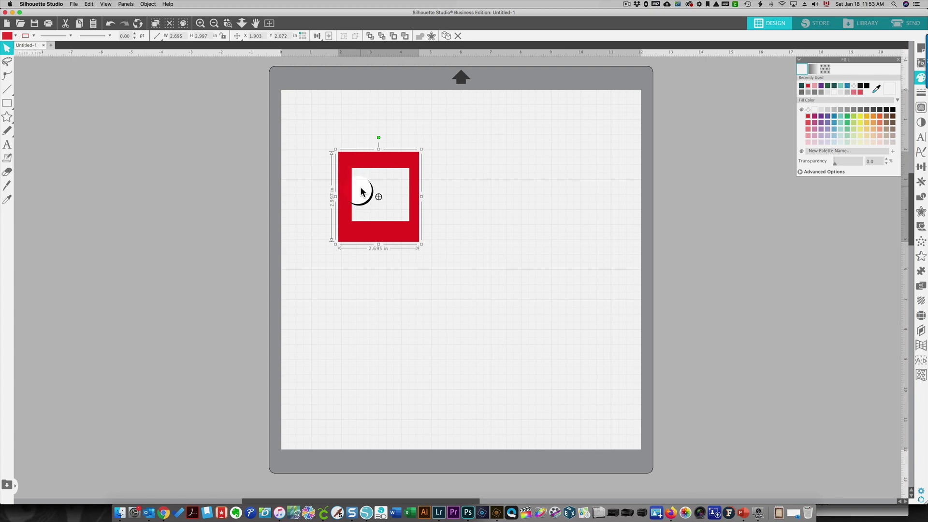
- Add the text 'AB' in capitals on the mat
click(7, 144)
click(441, 310)
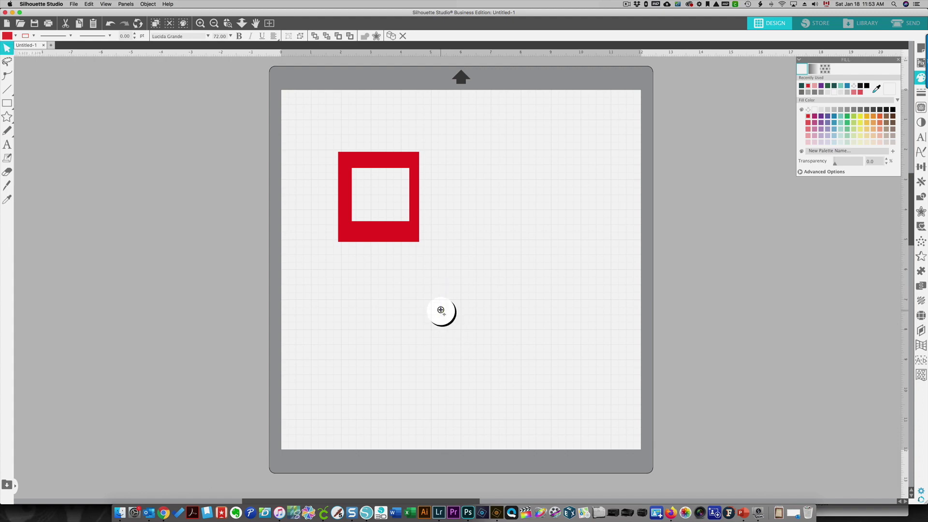
text(aB)
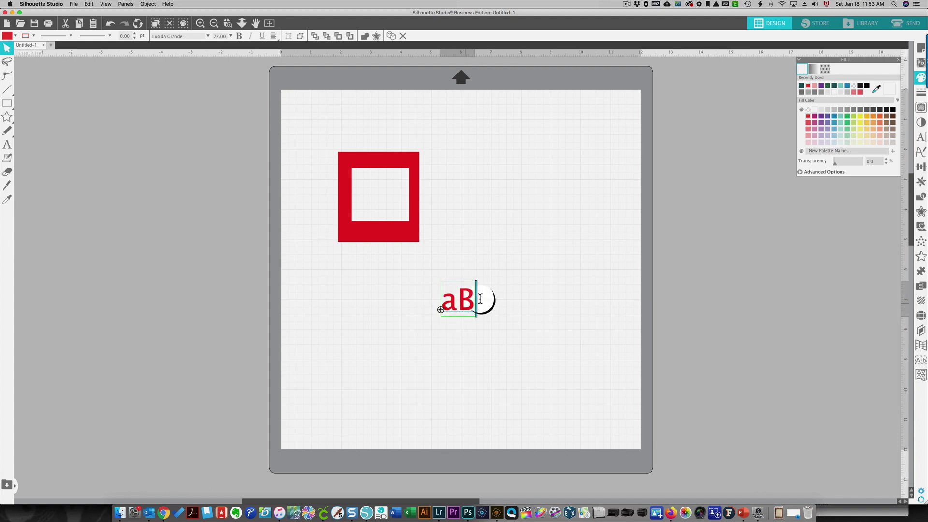
drag(464, 305, 444, 309)
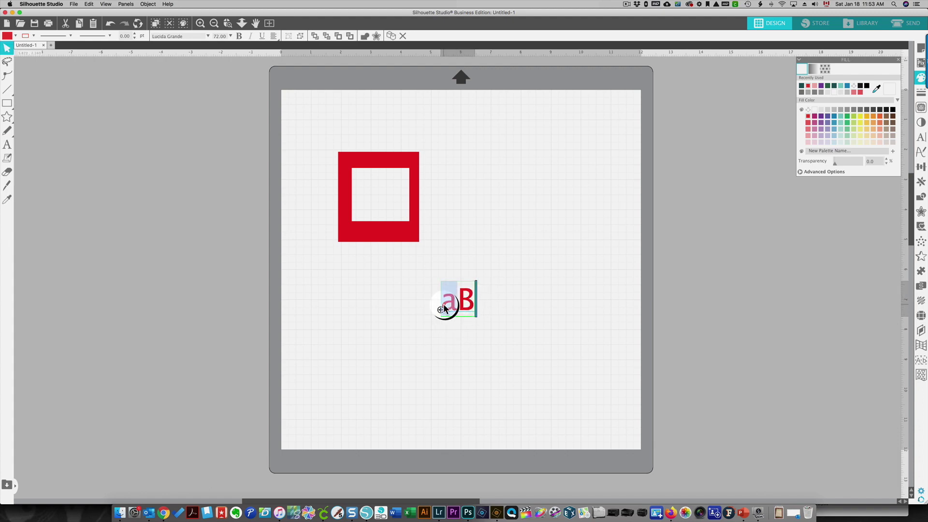
text(A)
click(440, 338)
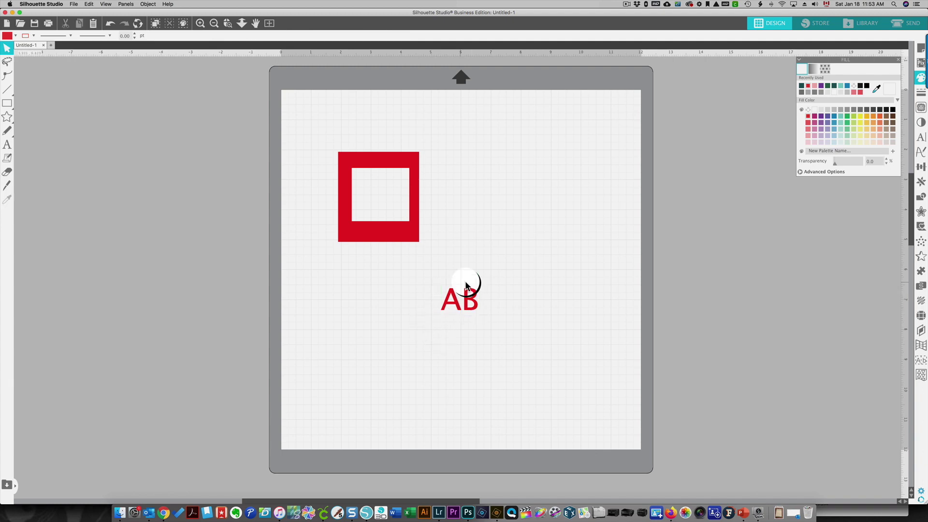
- Place the AB text into the red frame's hollow centre and select it
drag(466, 312, 406, 236)
click(377, 190)
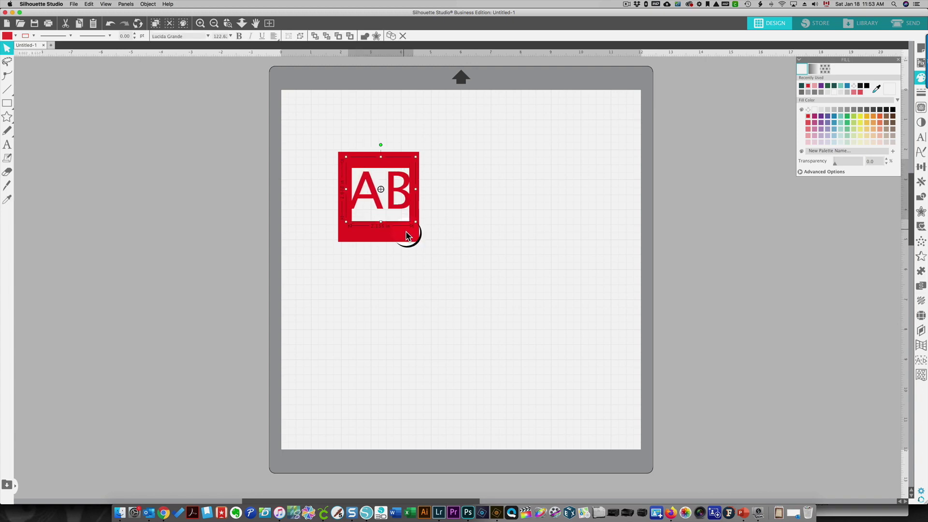
click(359, 202)
double_click(359, 202)
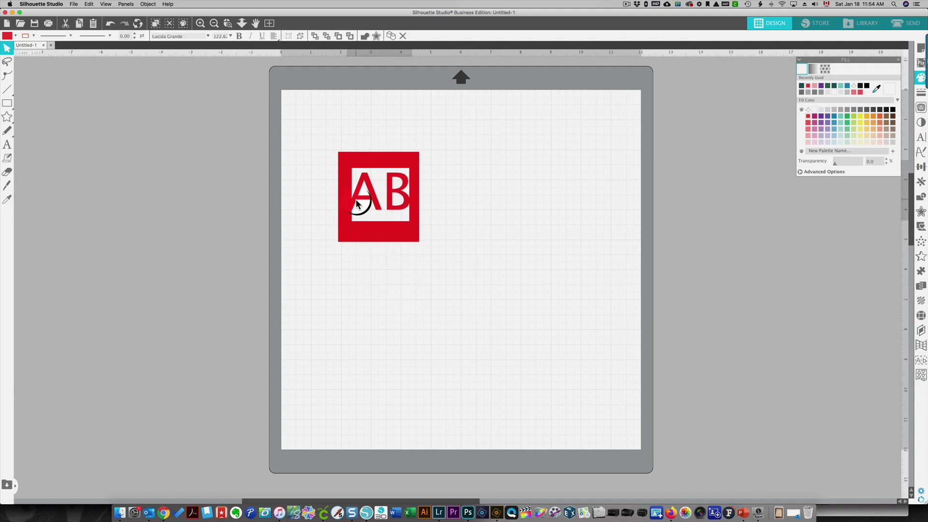
click(399, 208)
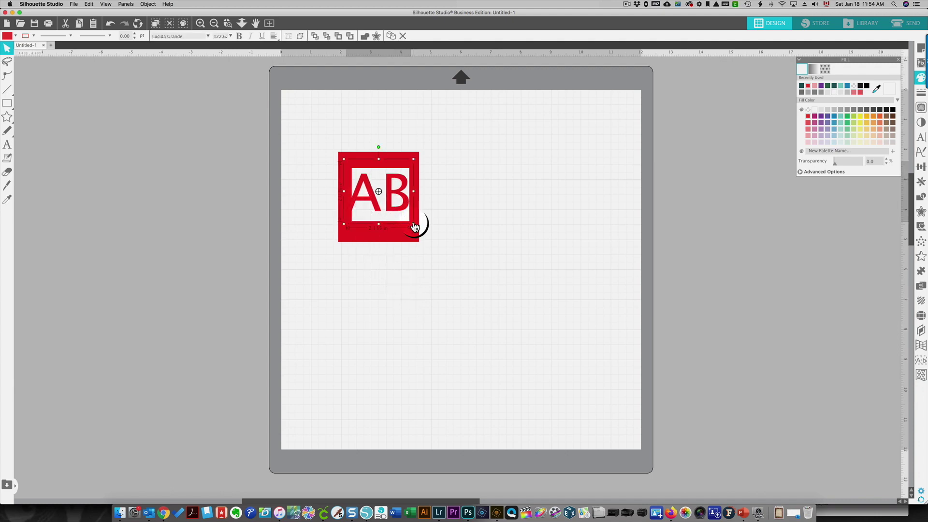
- Enlarge the AB text, fill it dark teal, then select it together with the red frame
mouse_move(413, 224)
mouse_down()
mouse_move(422, 231)
mouse_move(393, 209)
mouse_move(361, 208)
mouse_move(422, 217)
mouse_up()
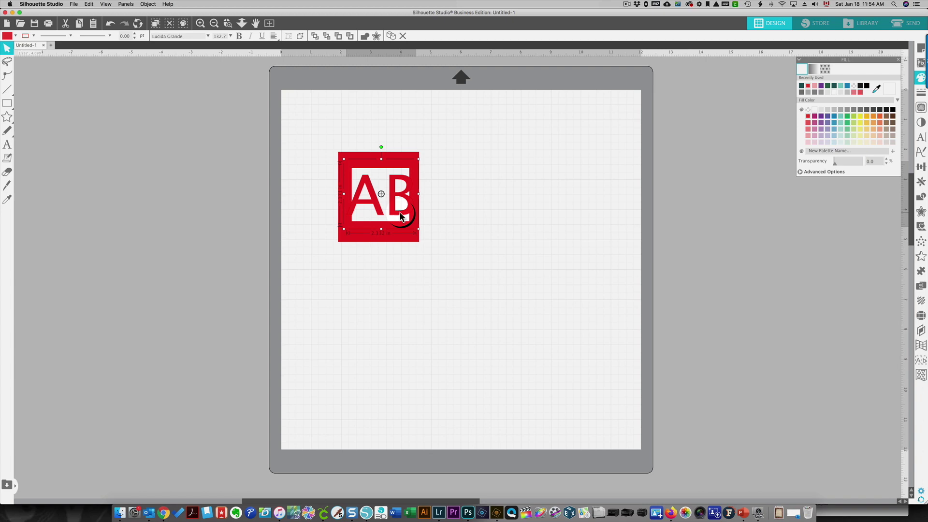
click(803, 87)
click(368, 292)
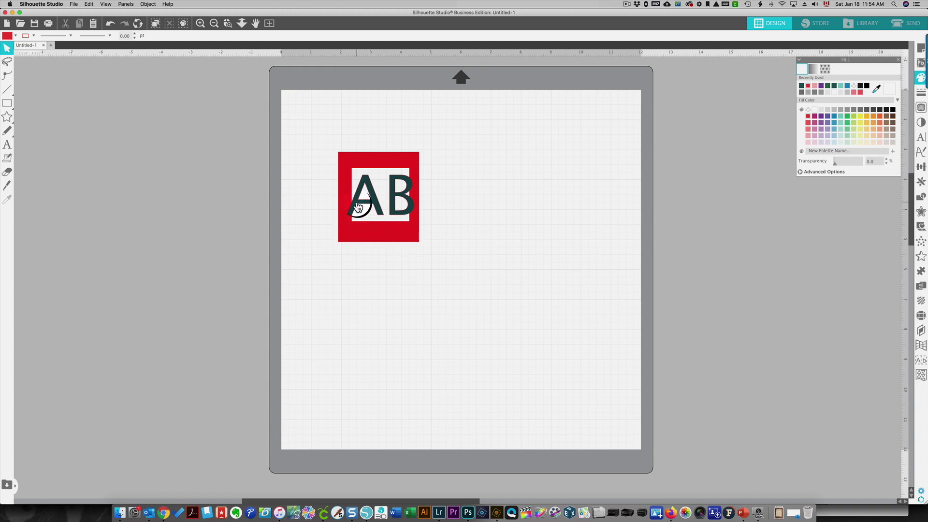
drag(304, 124, 463, 297)
right_click(398, 237)
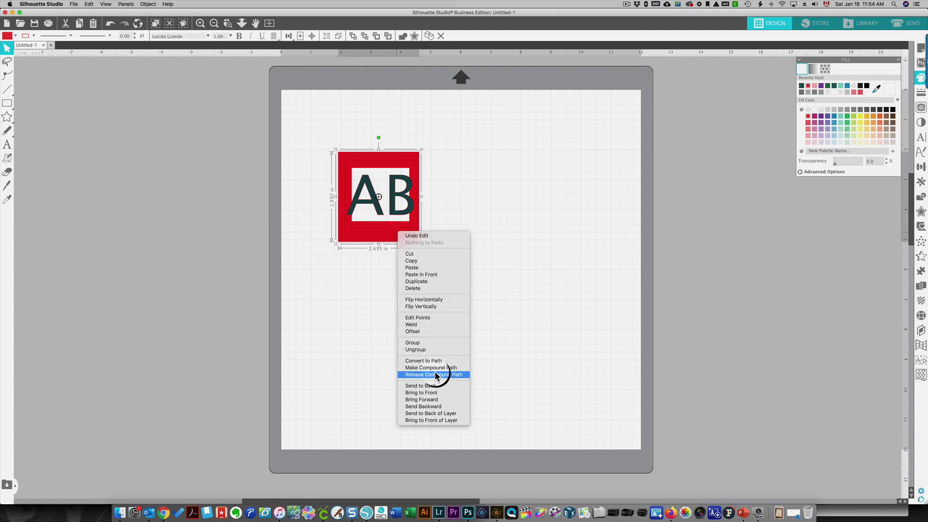
click(414, 325)
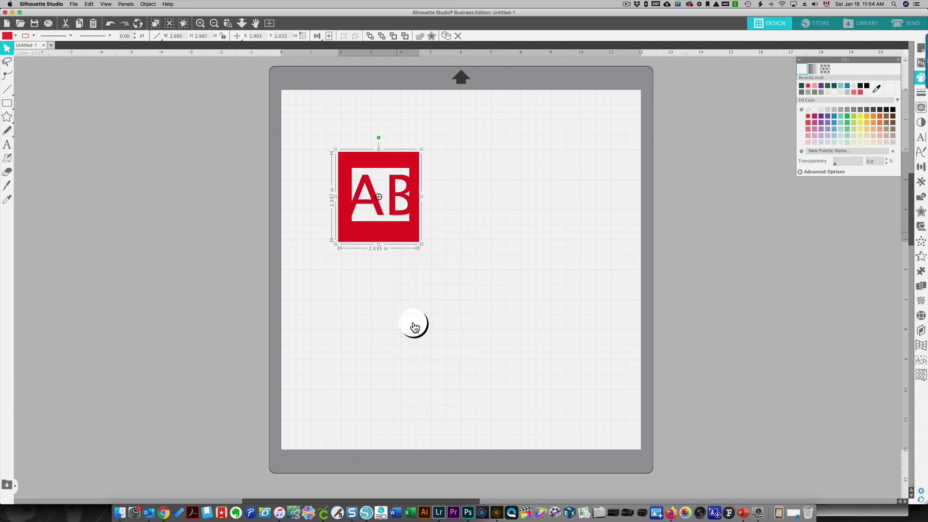
click(152, 18)
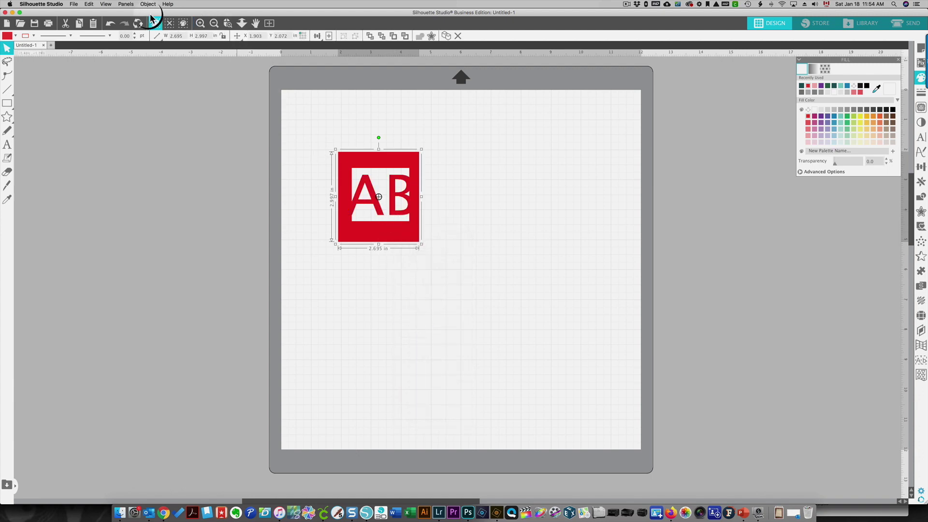
click(111, 25)
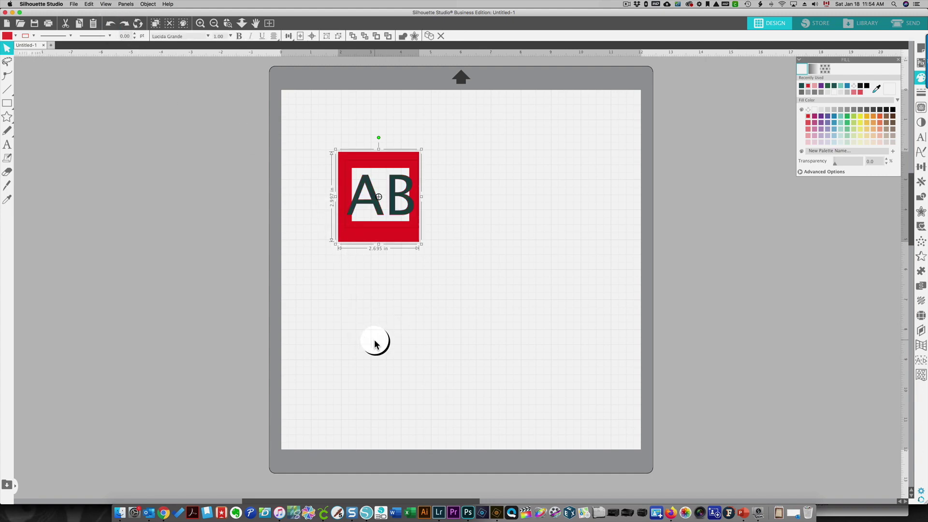
- Move the AB text up and to the right, off the red square frame
click(384, 226)
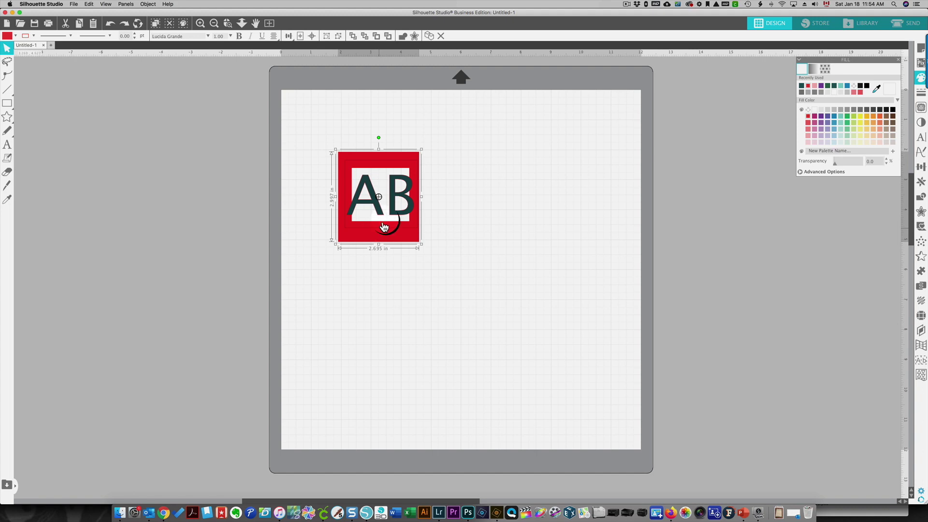
drag(394, 218, 420, 340)
click(425, 262)
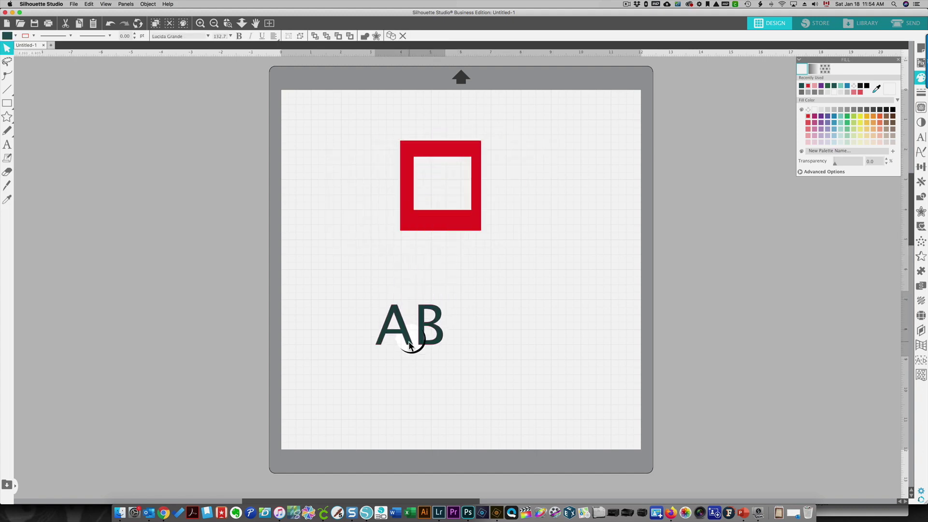
- Check the red square's Release Compound Path option and move the frame to the lower right
click(433, 223)
right_click(433, 223)
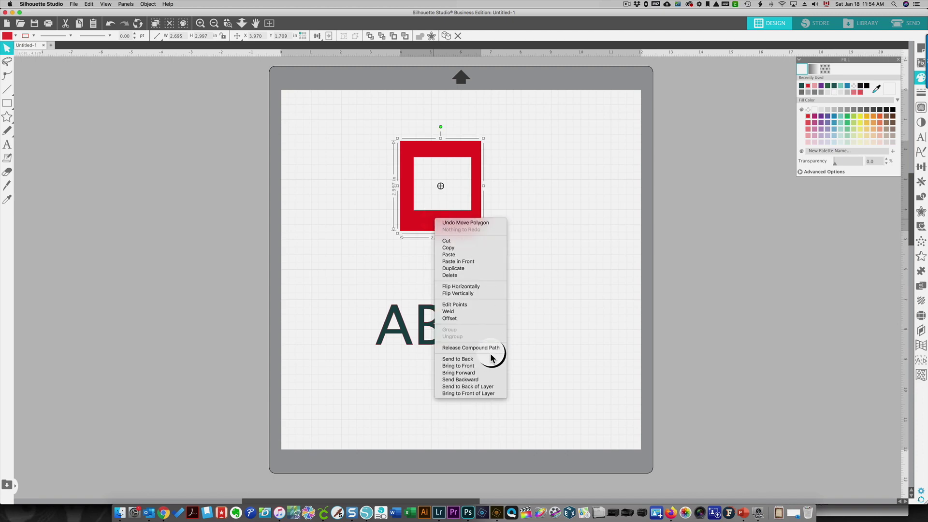
click(492, 350)
click(442, 209)
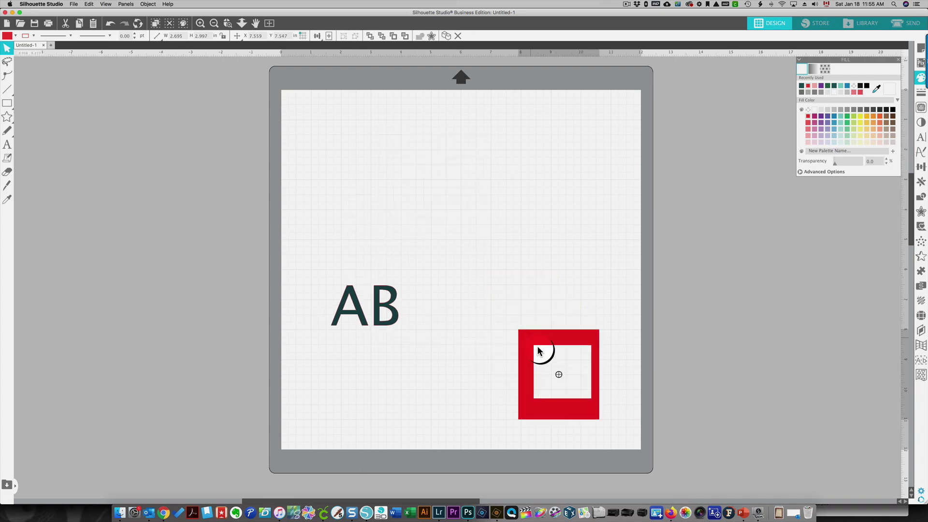
key(super+z)
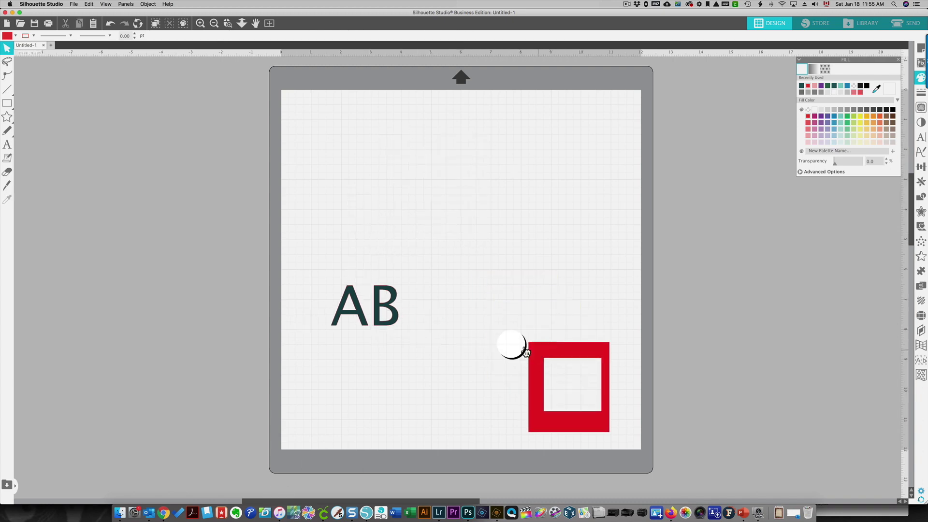
- Draw a 4.266 x 4.158 in circle above the AB text with the Ellipse tool
click(7, 103)
click(42, 100)
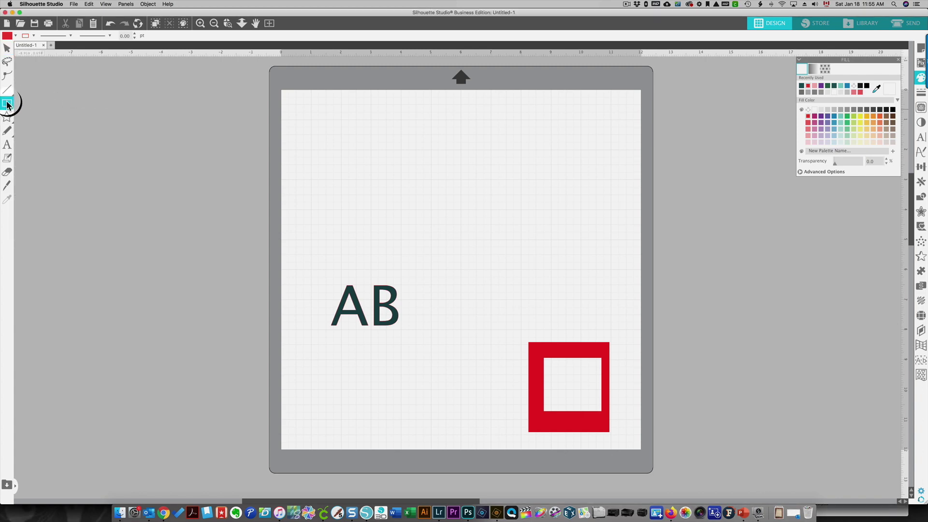
drag(7, 104, 48, 103)
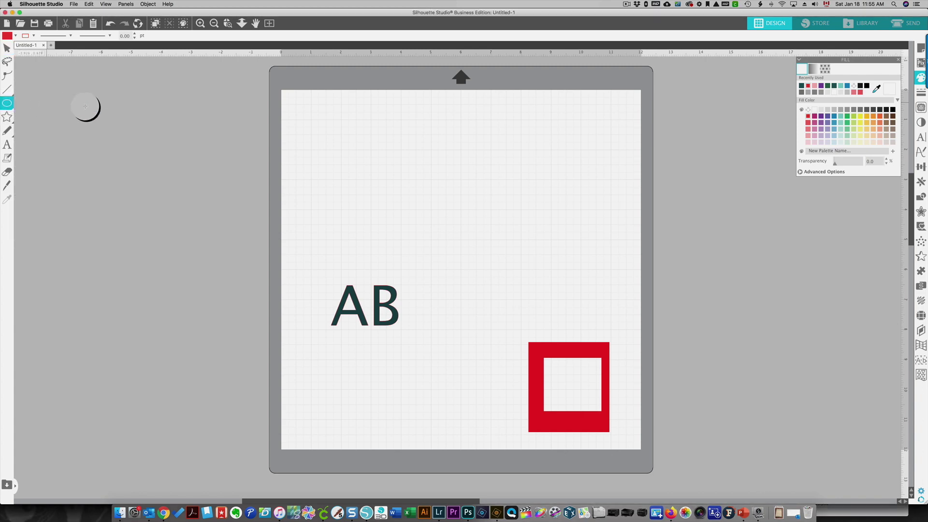
drag(392, 137, 520, 265)
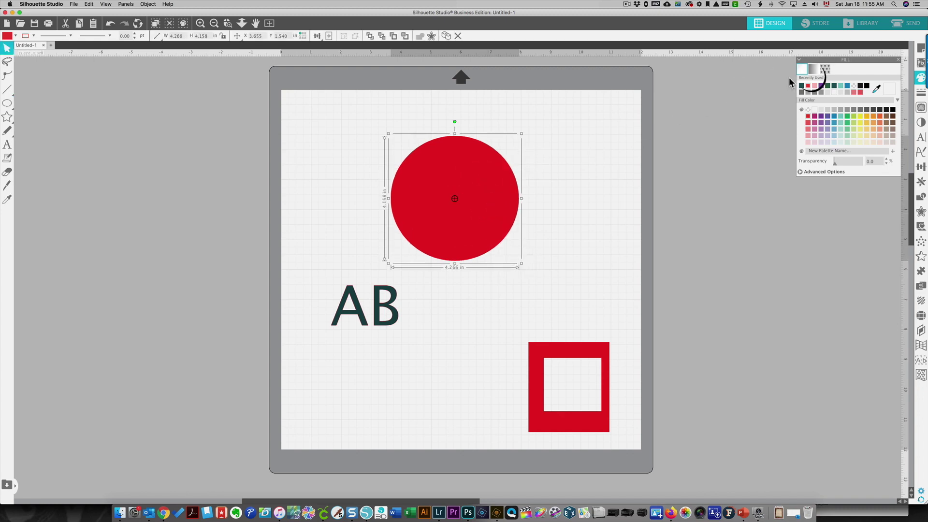
- Set the circle's fill to No Fill so only its outline remains
click(826, 72)
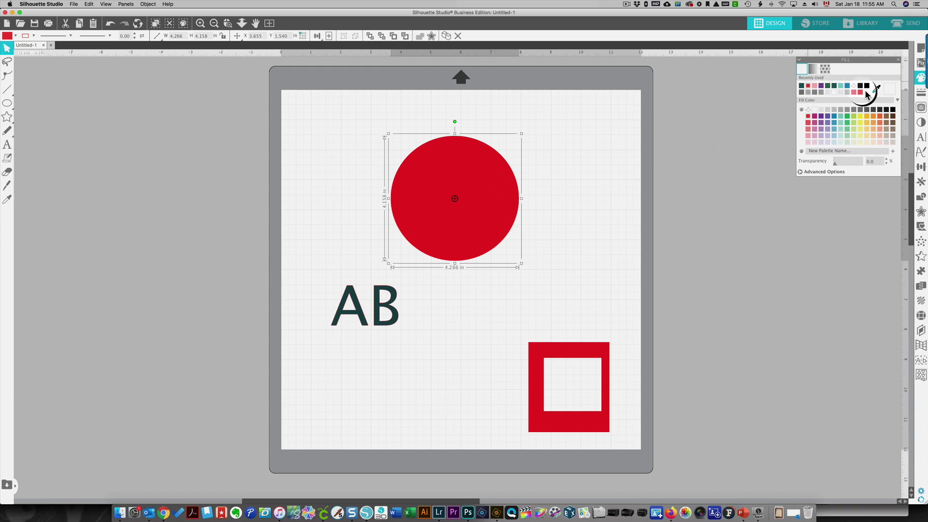
click(833, 96)
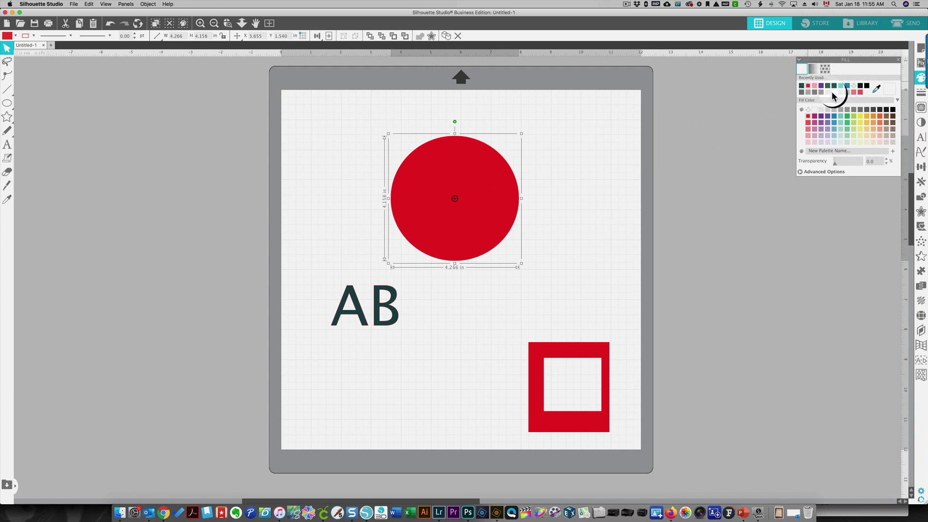
click(858, 91)
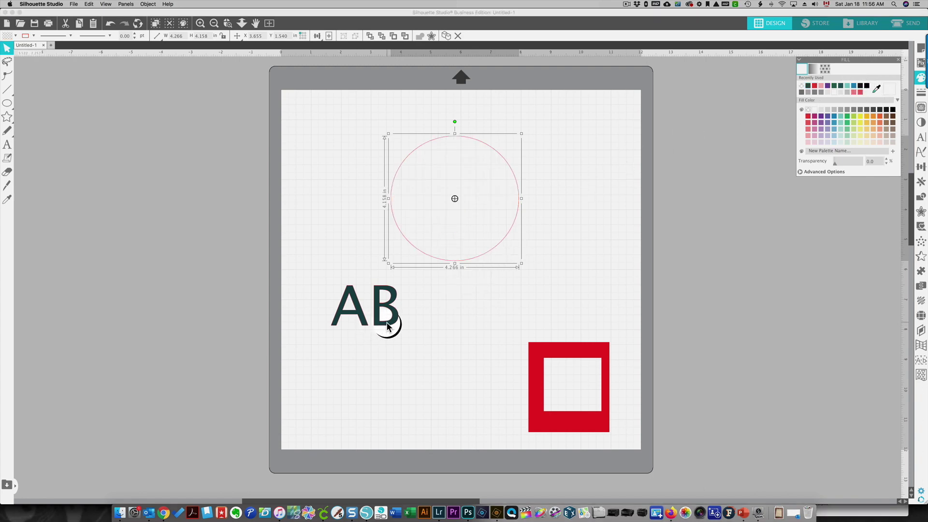
- Move the AB text into the circle, scale it to about 247.8 pt, and select both
drag(394, 319, 442, 203)
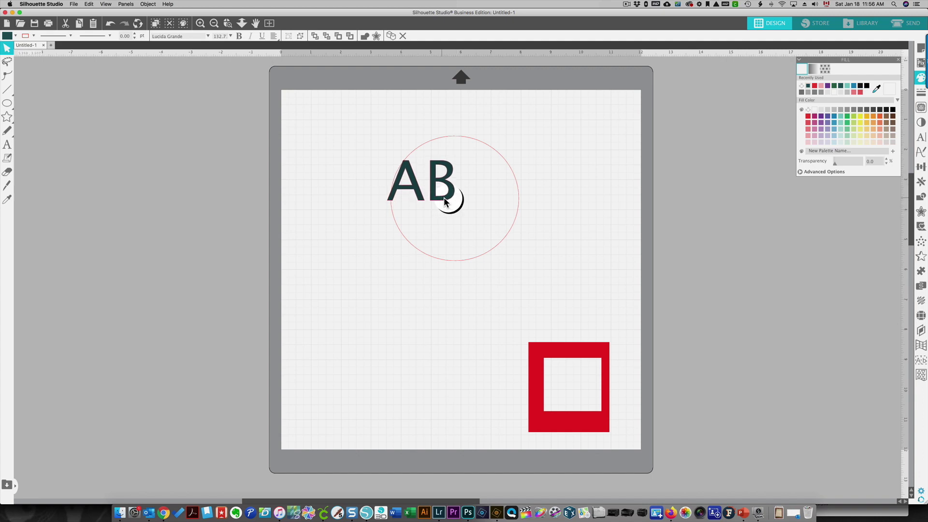
click(453, 201)
click(460, 217)
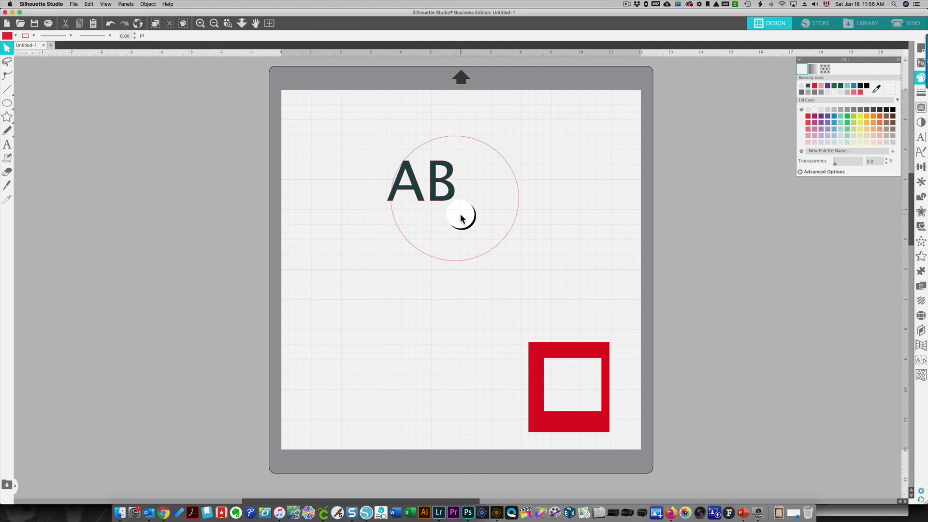
click(452, 199)
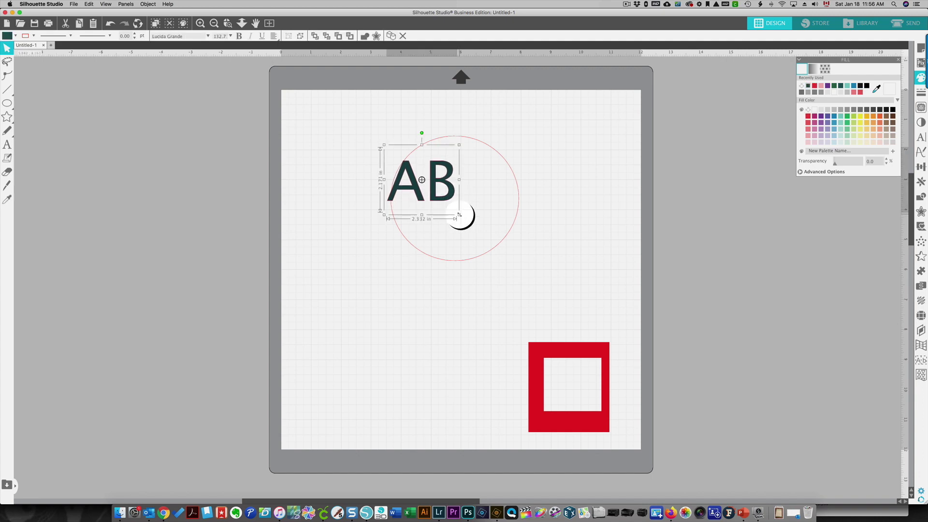
drag(460, 215, 524, 270)
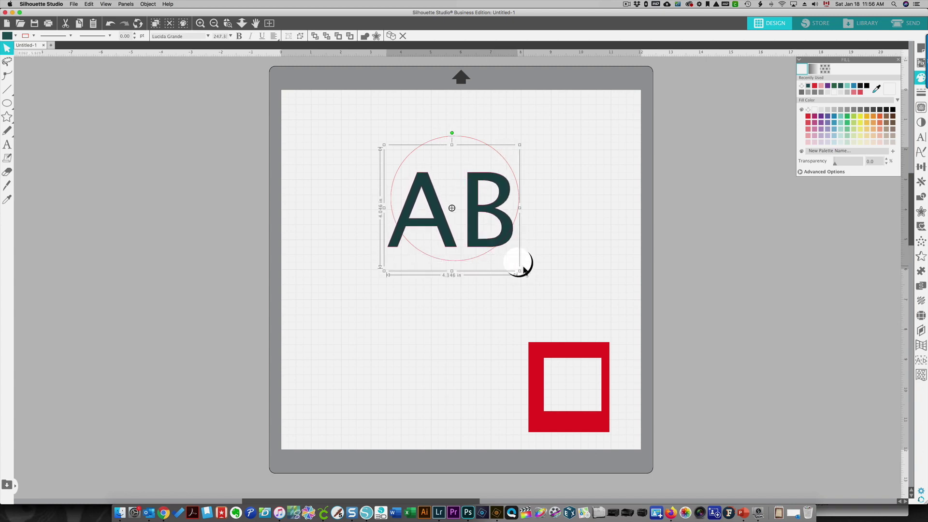
drag(335, 98, 583, 270)
right_click(500, 240)
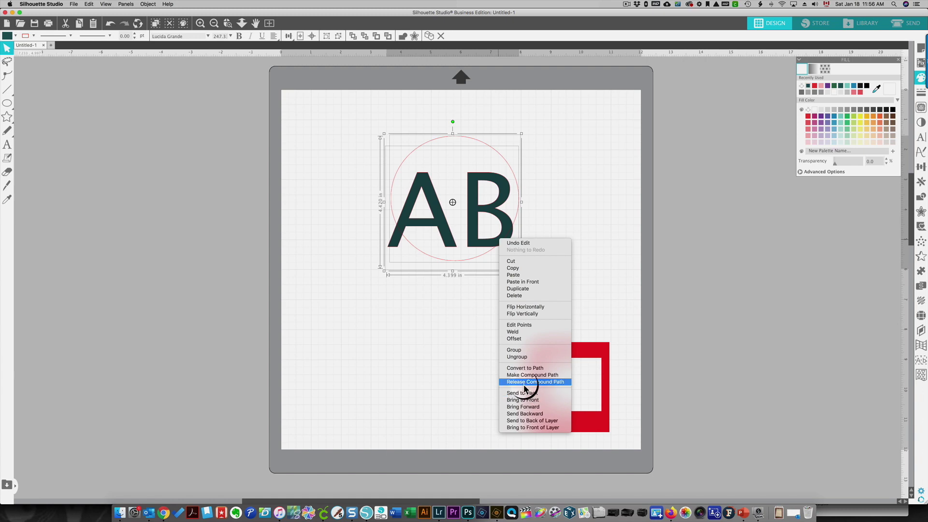
click(513, 332)
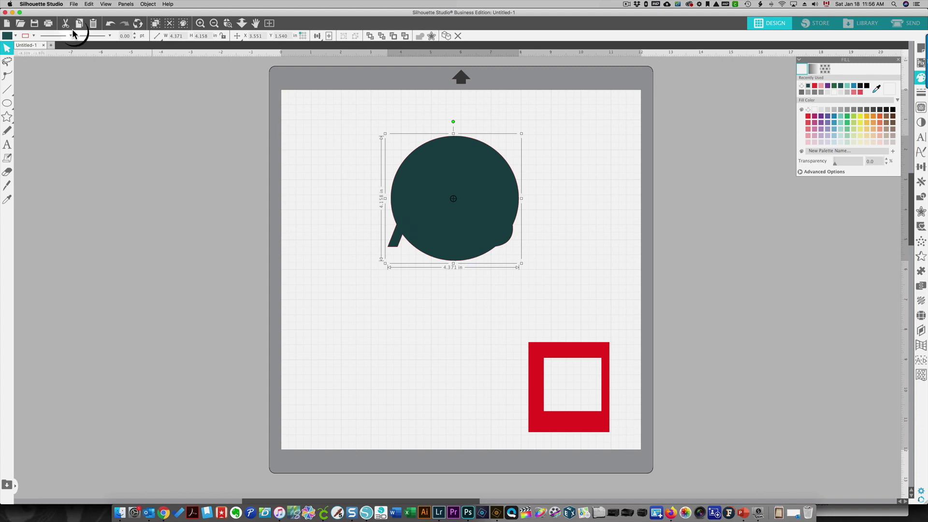
click(110, 24)
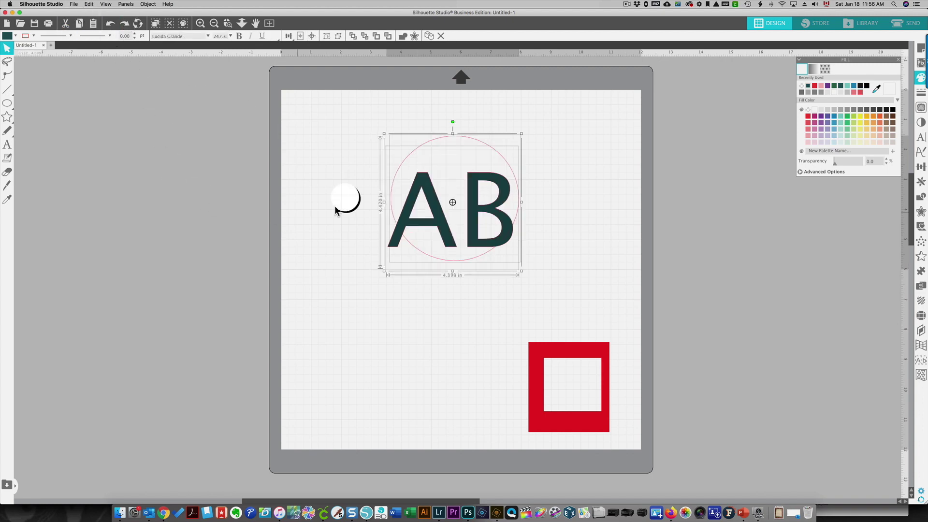
- Move the AB text aside and add a 0.125 in offset around the circle
drag(398, 234, 358, 356)
click(332, 361)
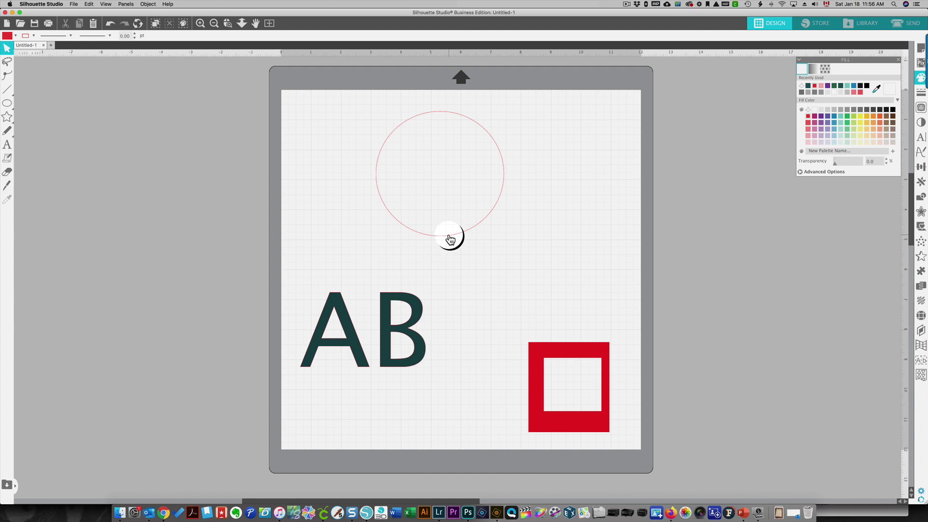
click(450, 238)
right_click(450, 237)
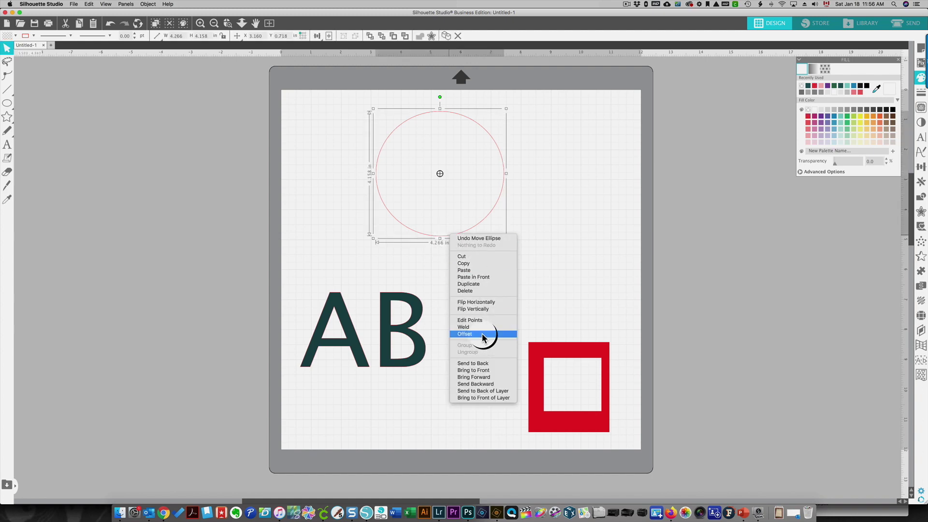
click(482, 334)
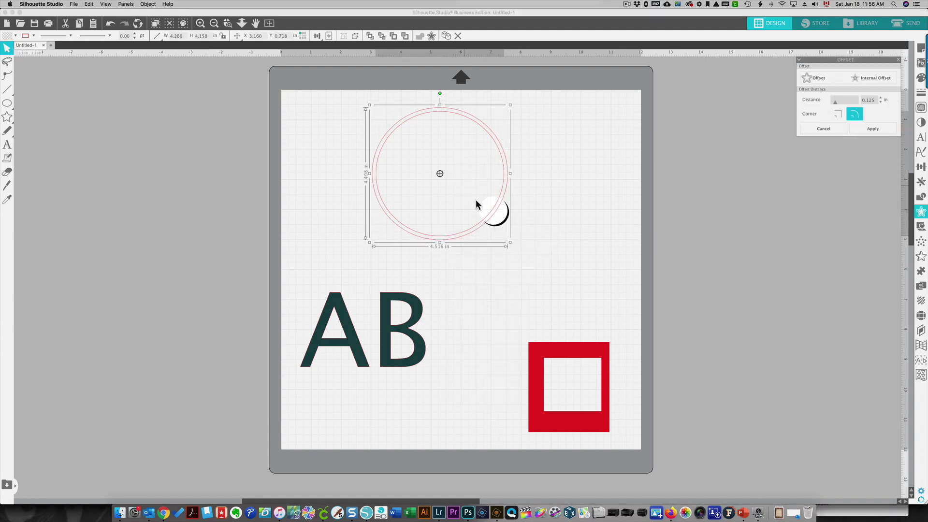
- Select the circle and its offset outline together and bring up their options
click(549, 221)
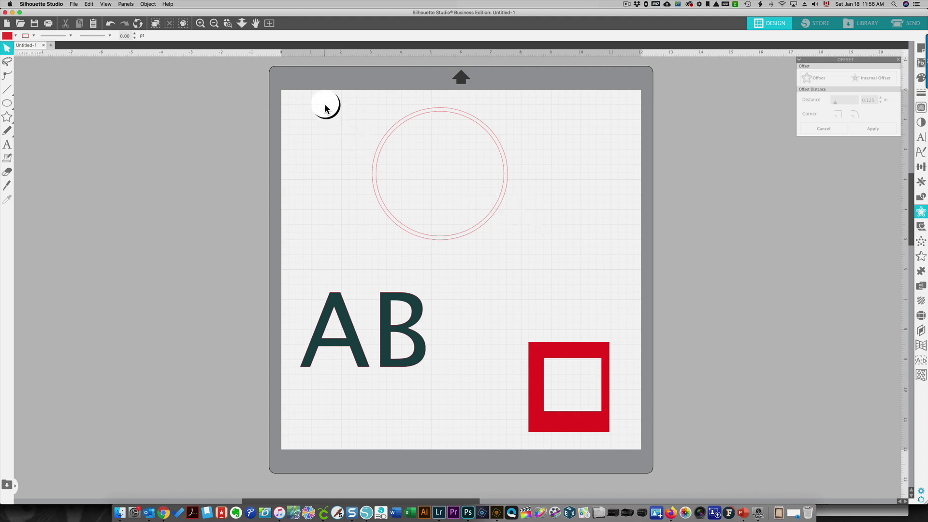
drag(523, 183, 585, 244)
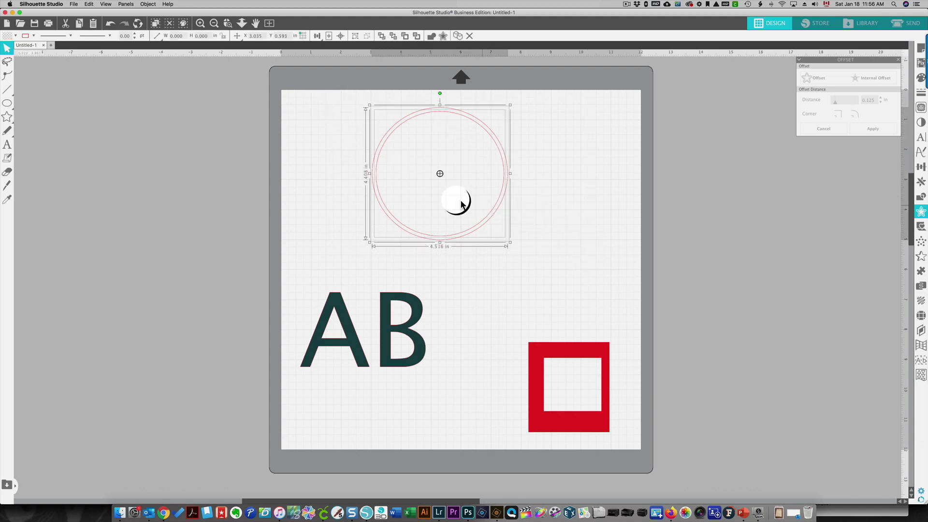
right_click(454, 216)
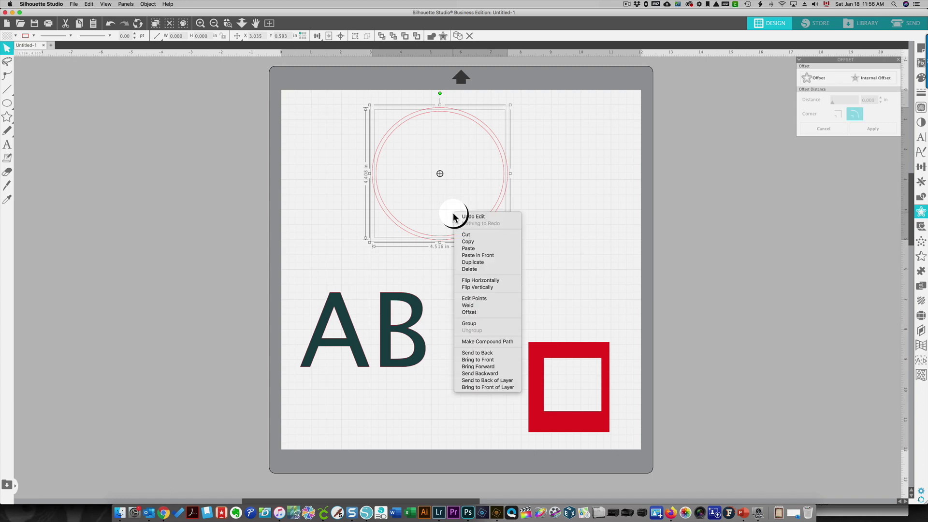
- Make the two circles one ring compound path and place the AB text inside it
click(492, 341)
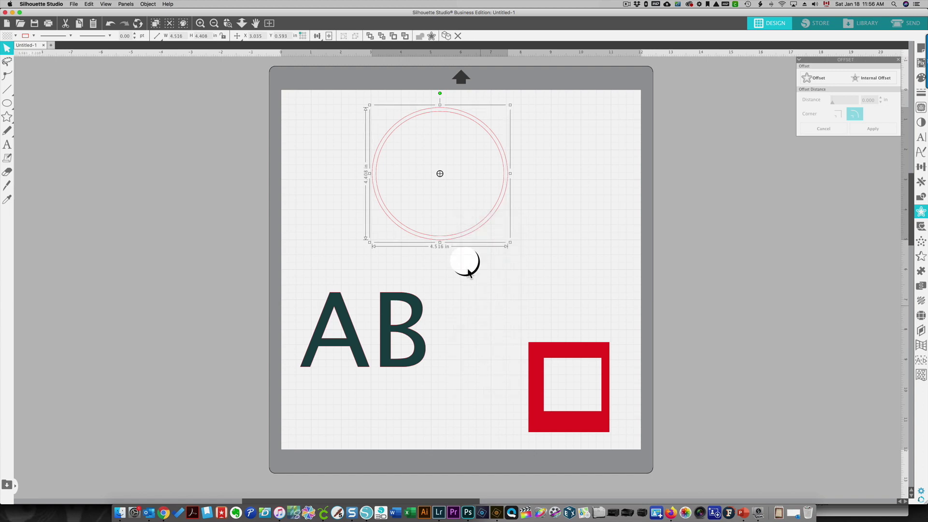
drag(418, 347, 493, 203)
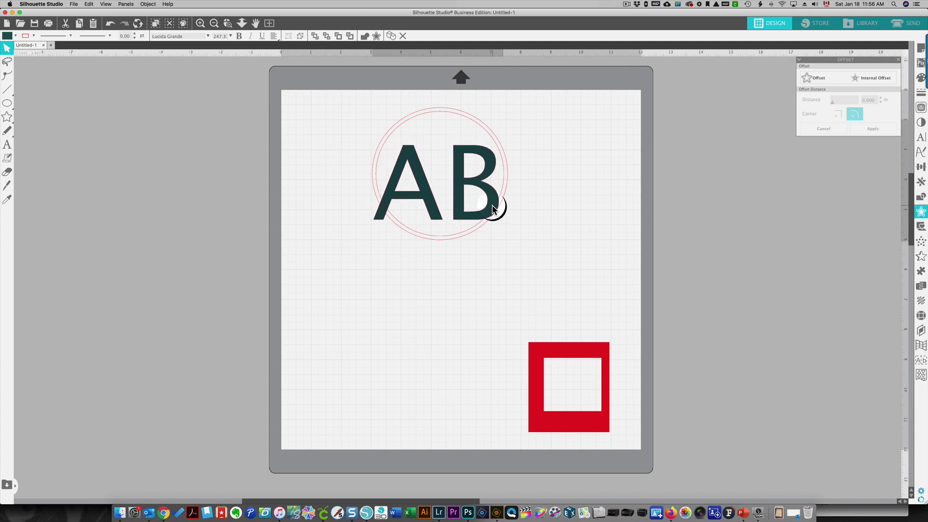
click(354, 93)
- Weld the AB text and the ring into one shape, then shift it down-left
drag(337, 96, 567, 259)
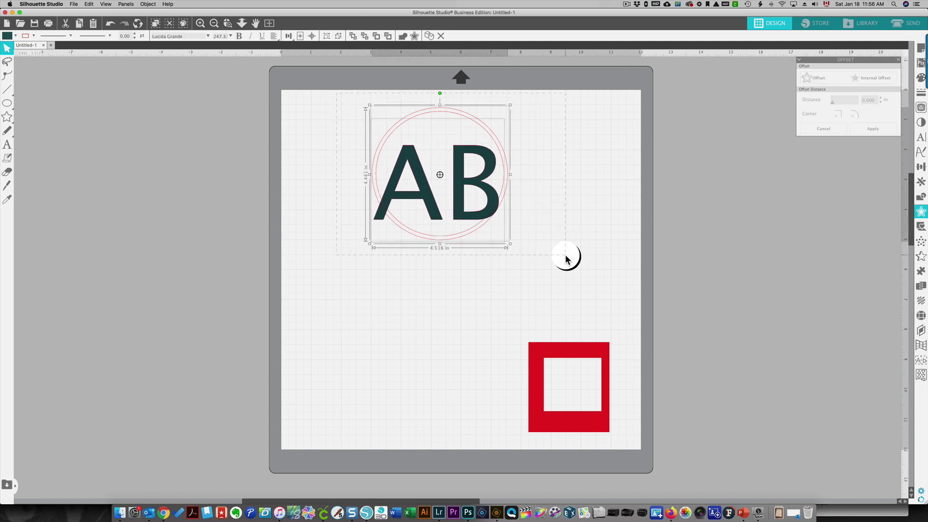
right_click(474, 224)
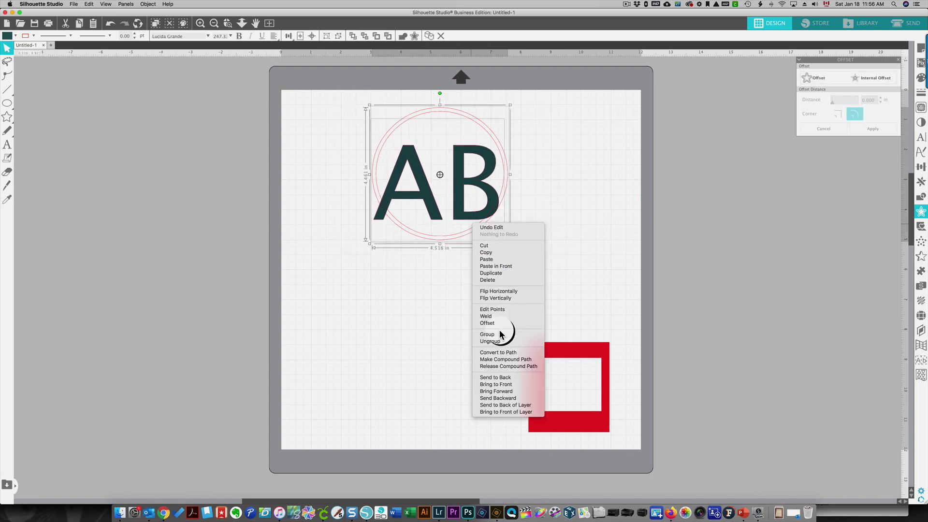
click(489, 316)
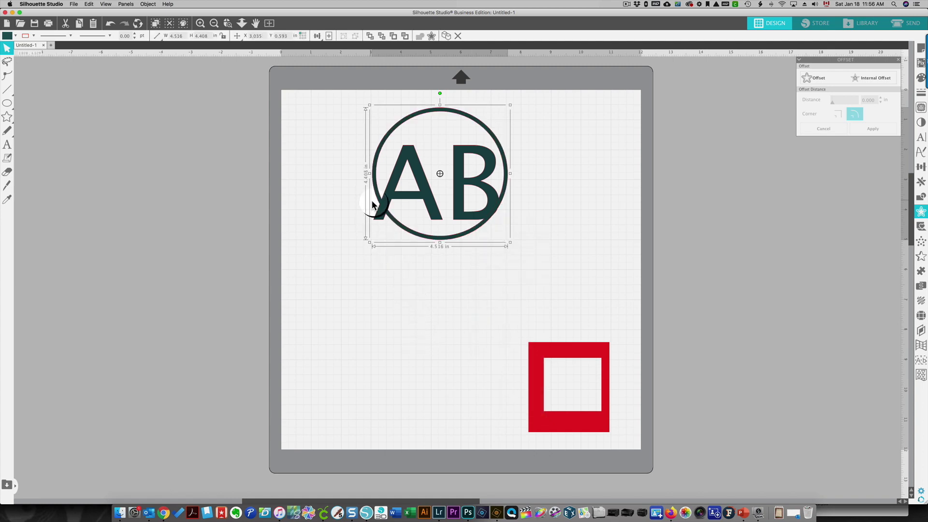
drag(487, 216, 444, 258)
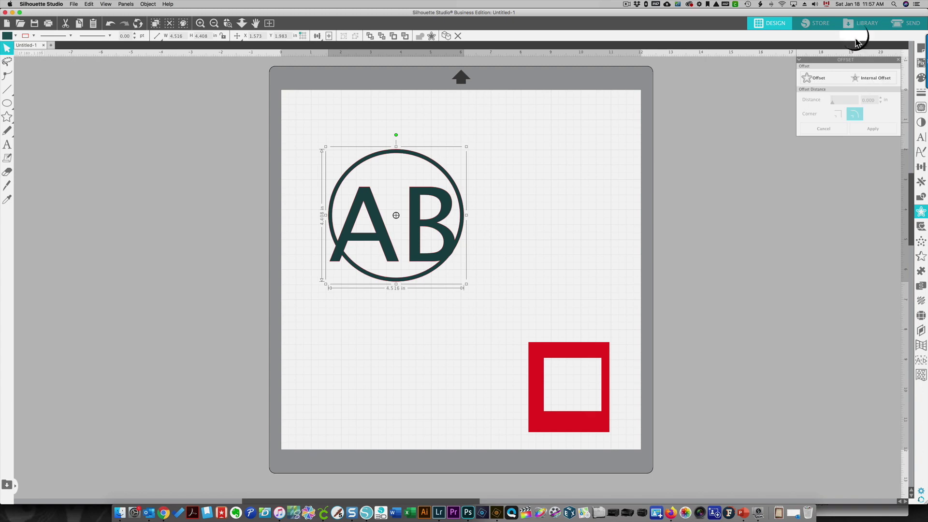
- Set the welded AB ring's fill to No Fill, leaving only its cut outlines
click(922, 79)
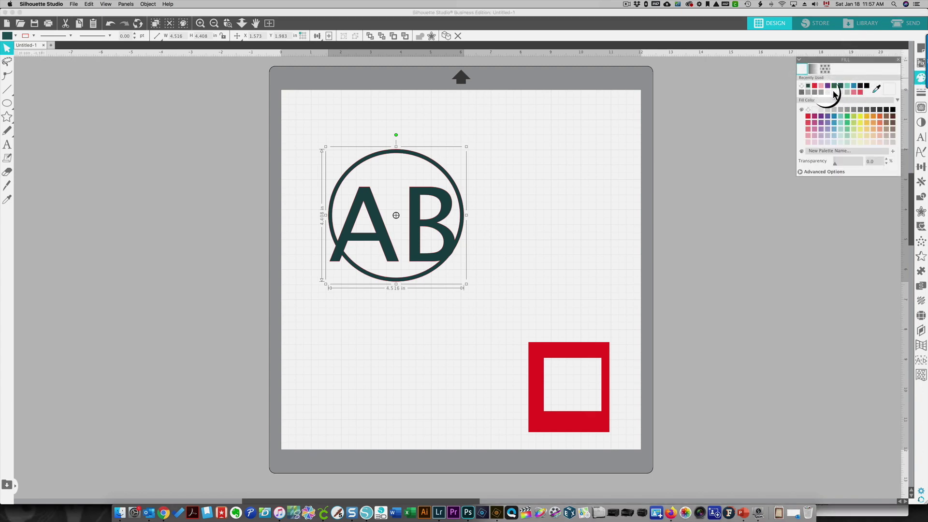
click(802, 86)
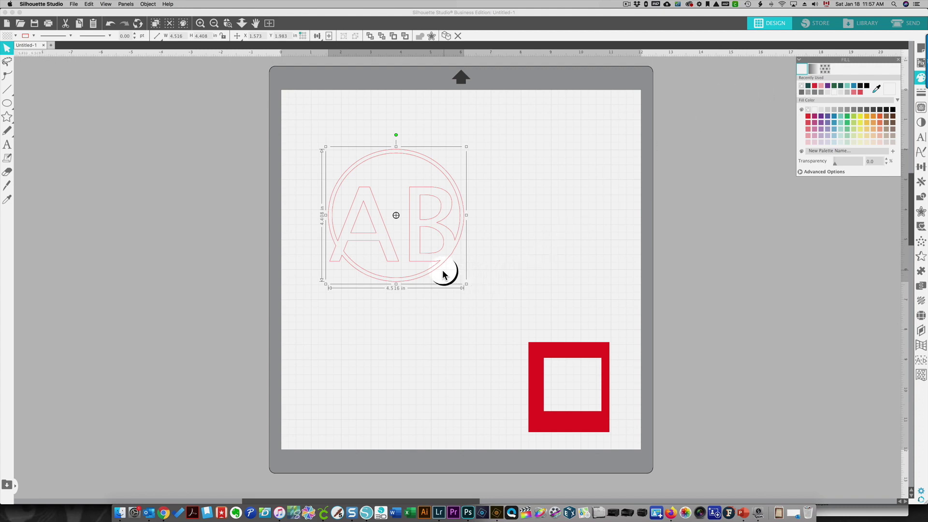